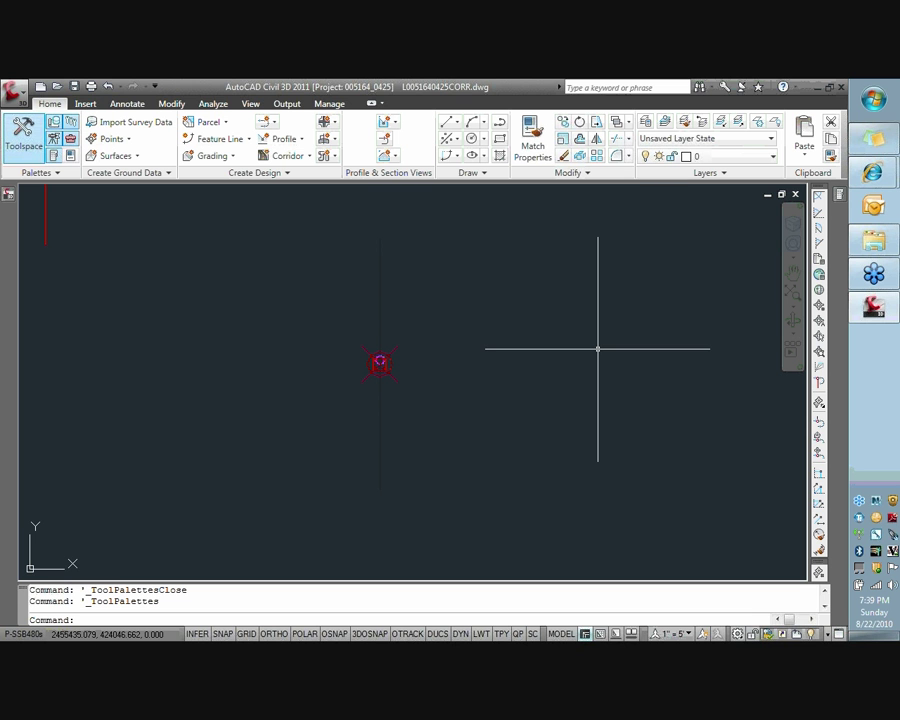
- Centre the view on the pipe assembly and select its 4-inch [SE] subassembly
scroll(345, 370, up, 5)
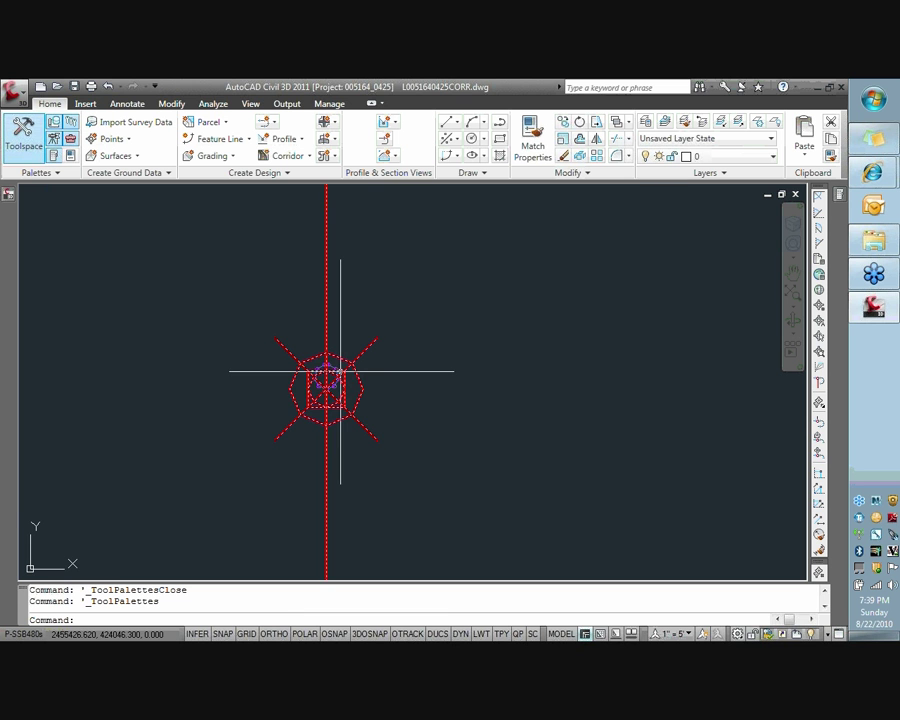
scroll(340, 366, up, 2)
middle_drag(374, 378, 472, 378)
scroll(362, 332, up, 2)
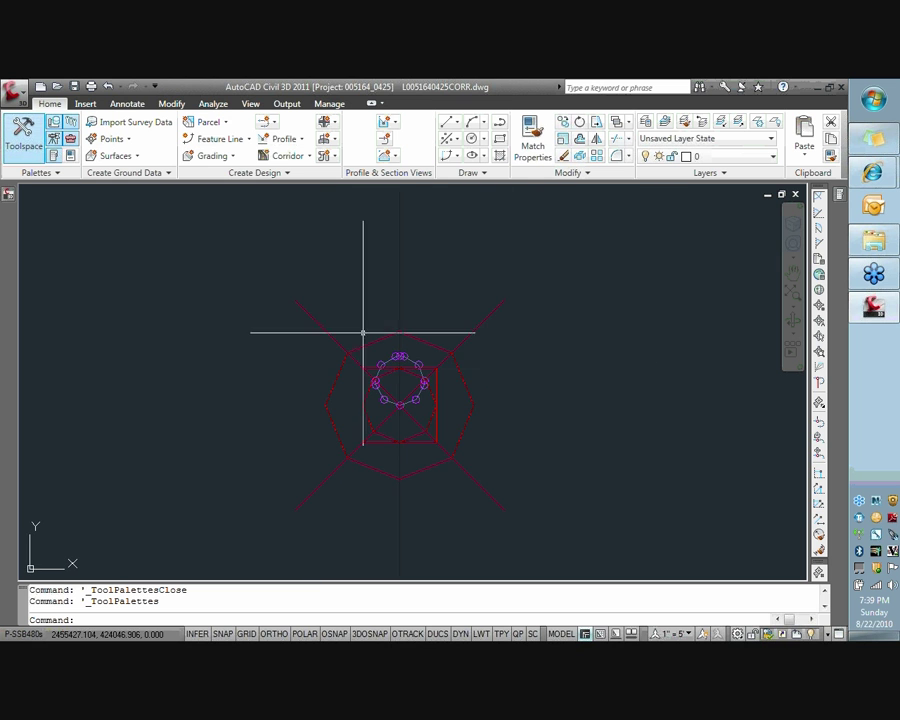
scroll(420, 364, up, 2)
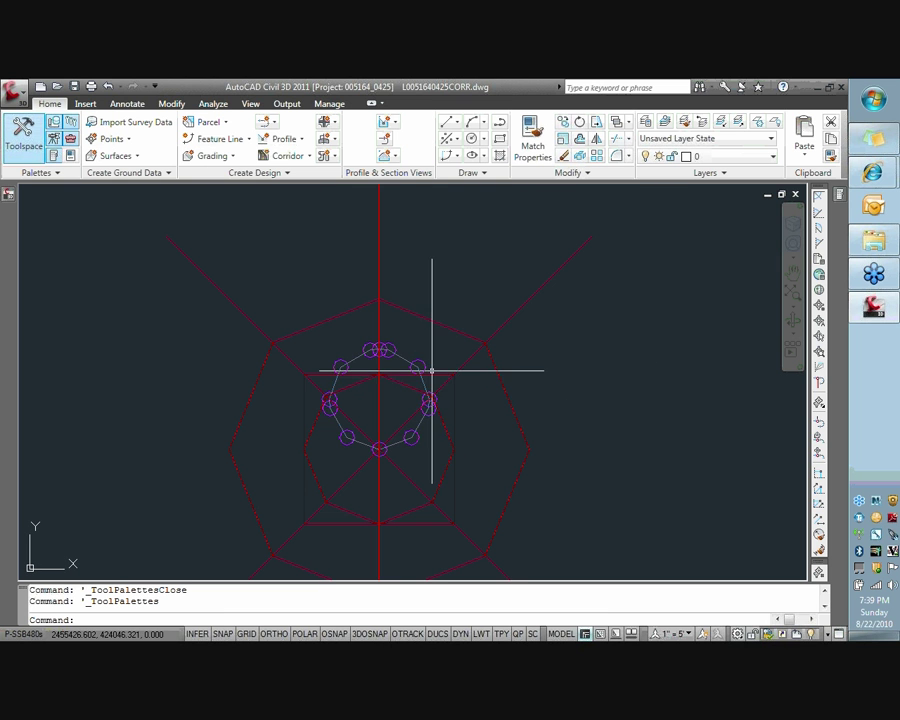
click(350, 443)
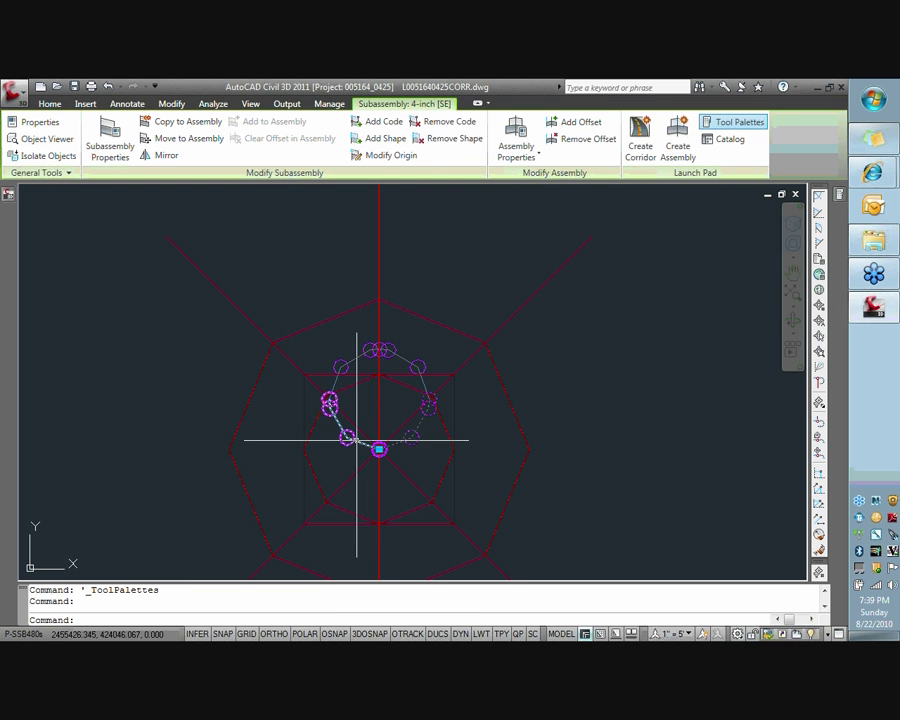
click(350, 368)
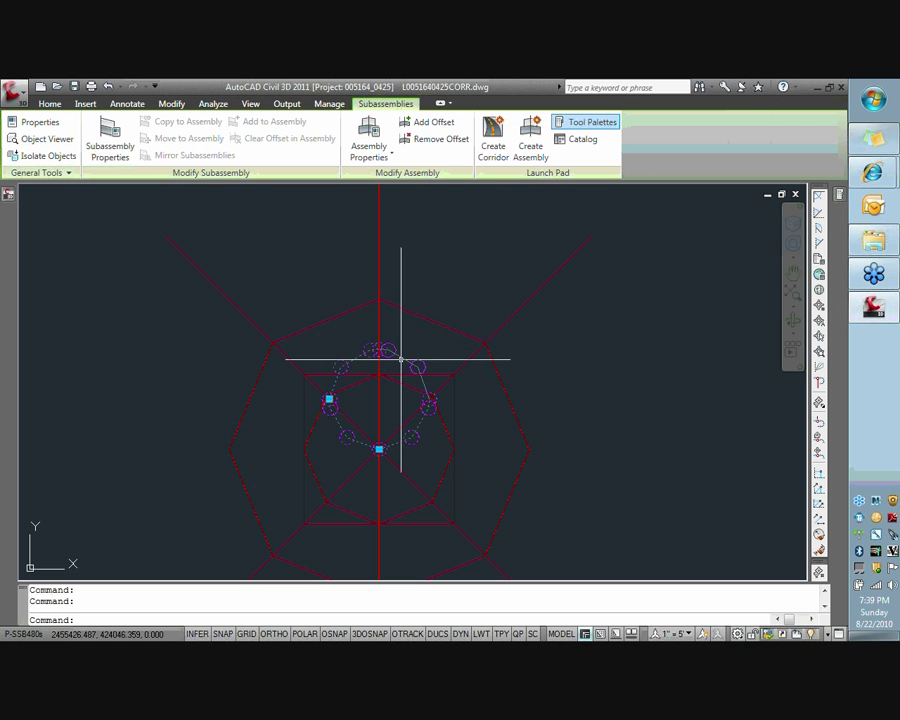
- Window-select the whole assembly, then regenerate the drawing and show the tool palettes
key(Escape)
click(466, 344)
click(521, 414)
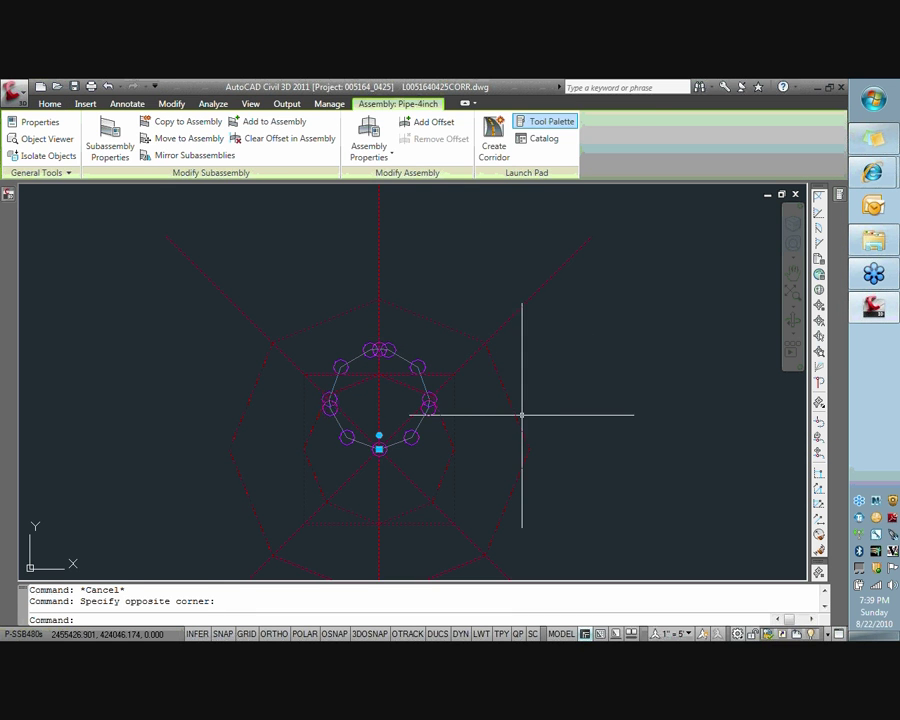
key(Escape)
scroll(521, 414, down, 2)
text(re)
key(Return)
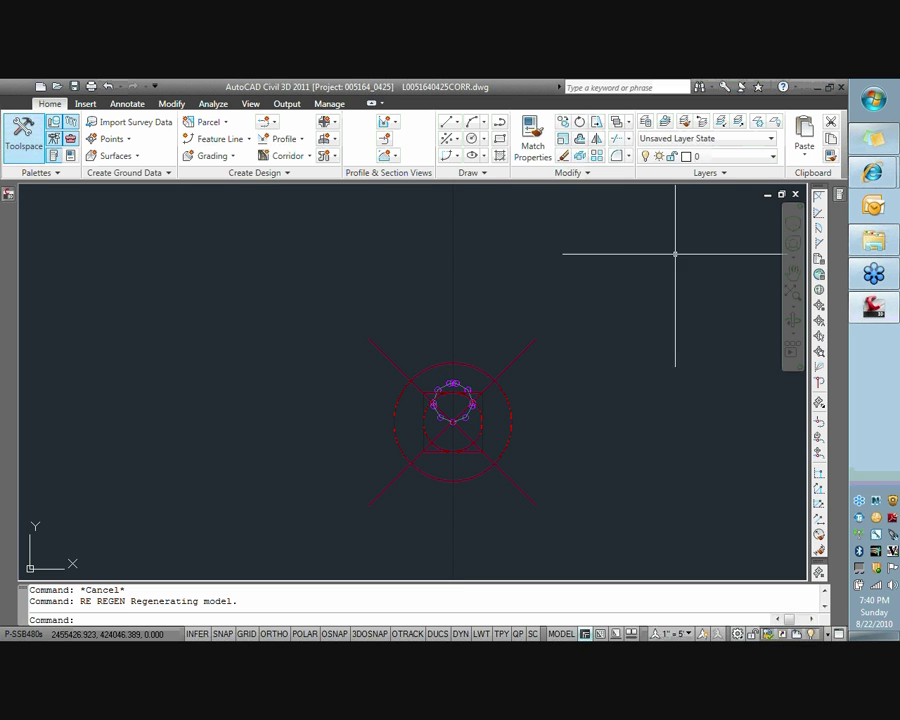
key(ctrl+3)
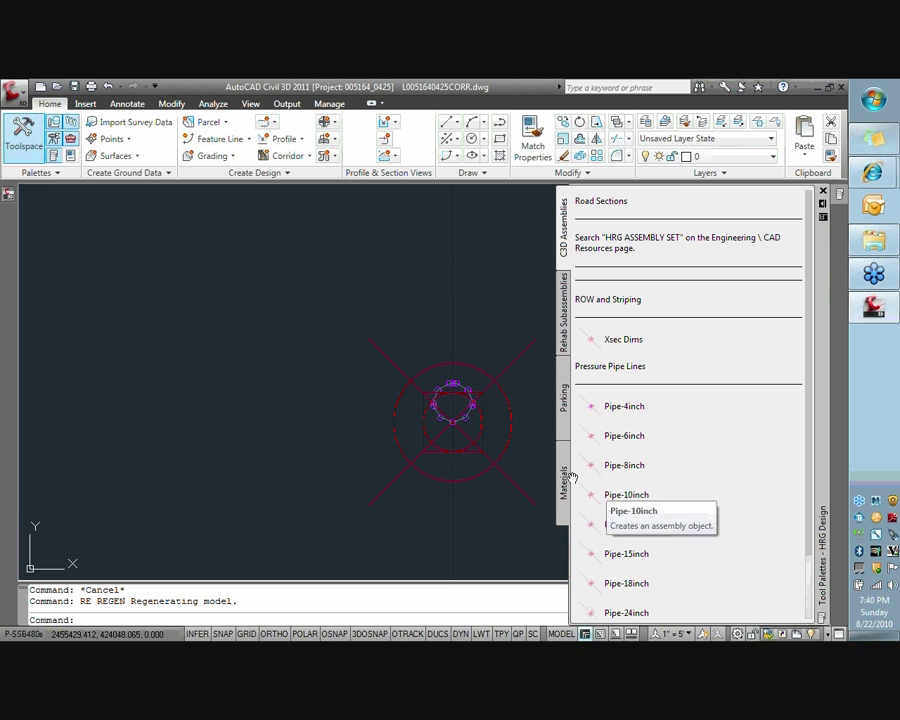
- Review the Pipe-4inch assembly's properties and its SE, NE and NW subassemblies without changes
scroll(480, 395, up, 3)
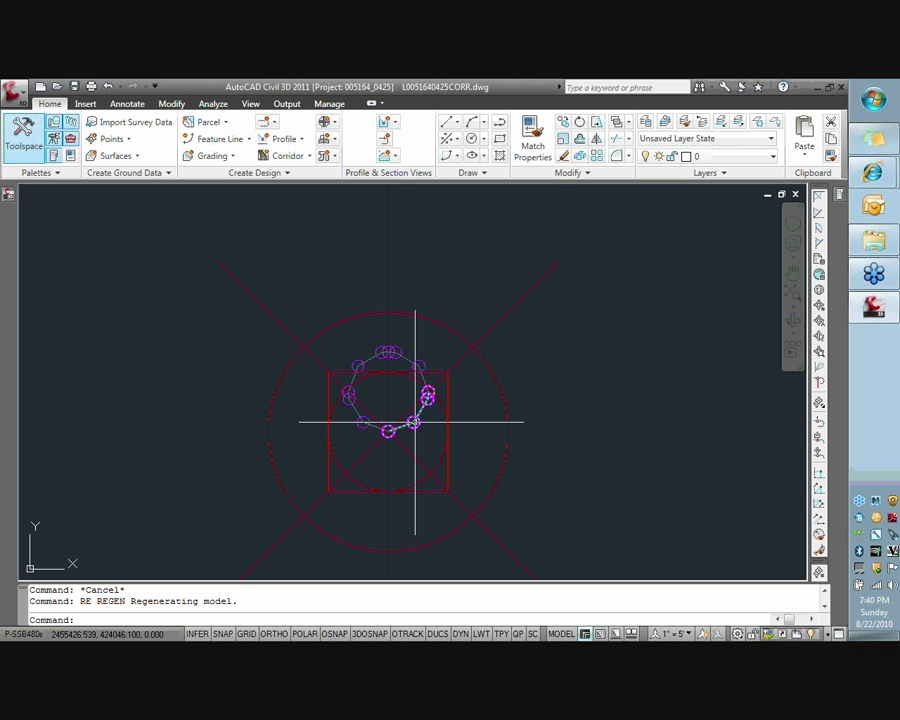
click(414, 420)
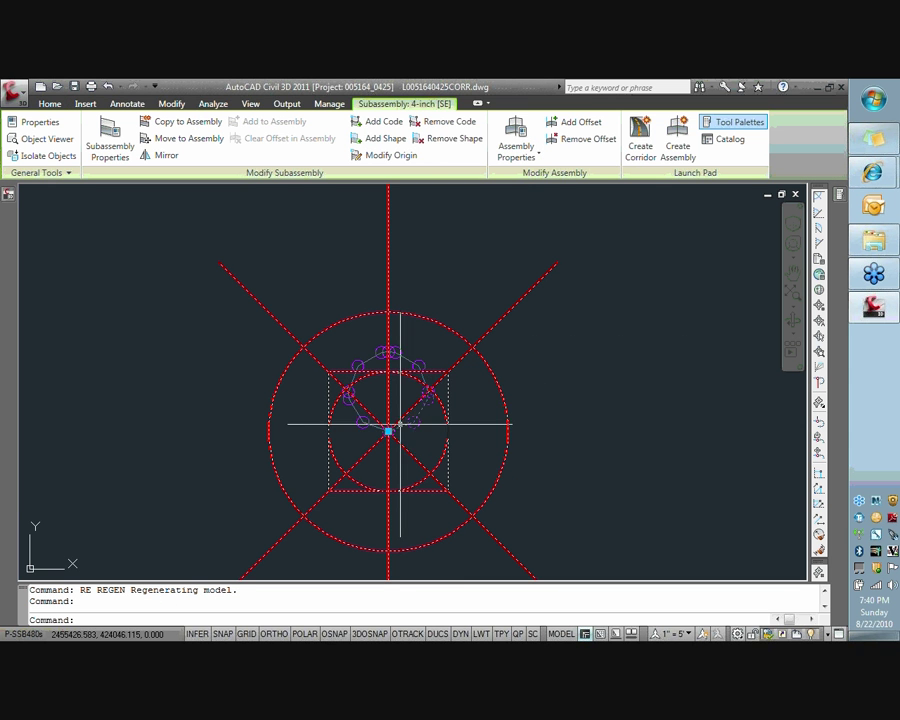
key(Escape)
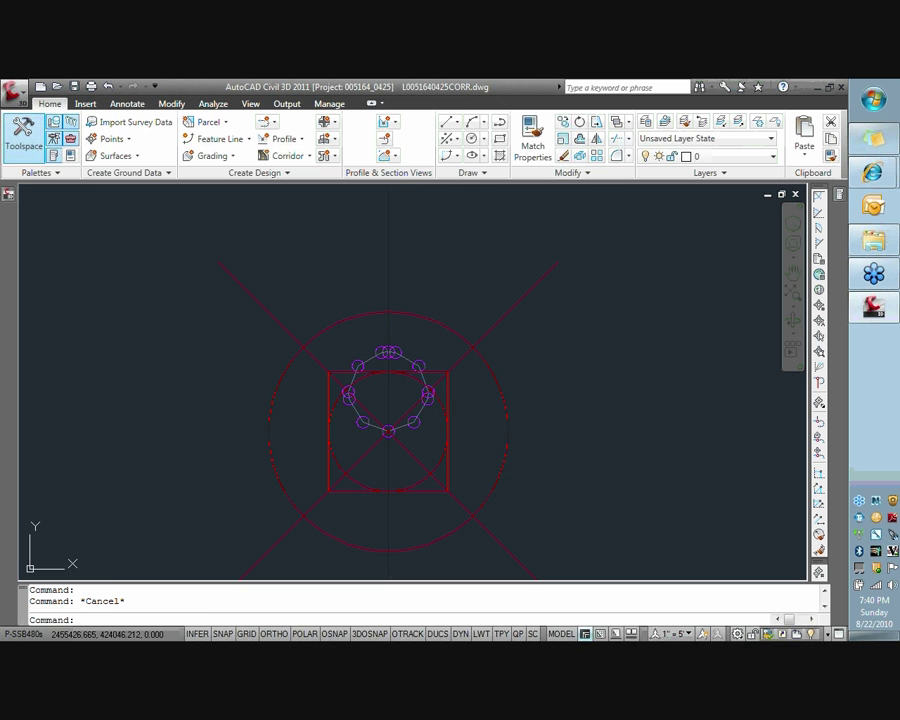
click(447, 395)
click(440, 412)
right_click(446, 412)
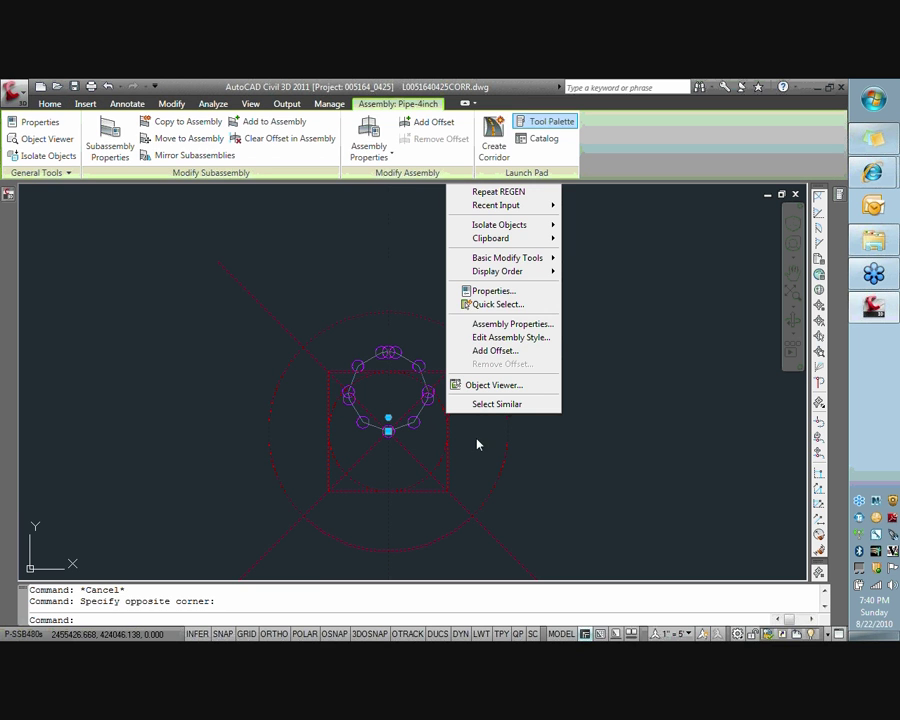
click(505, 323)
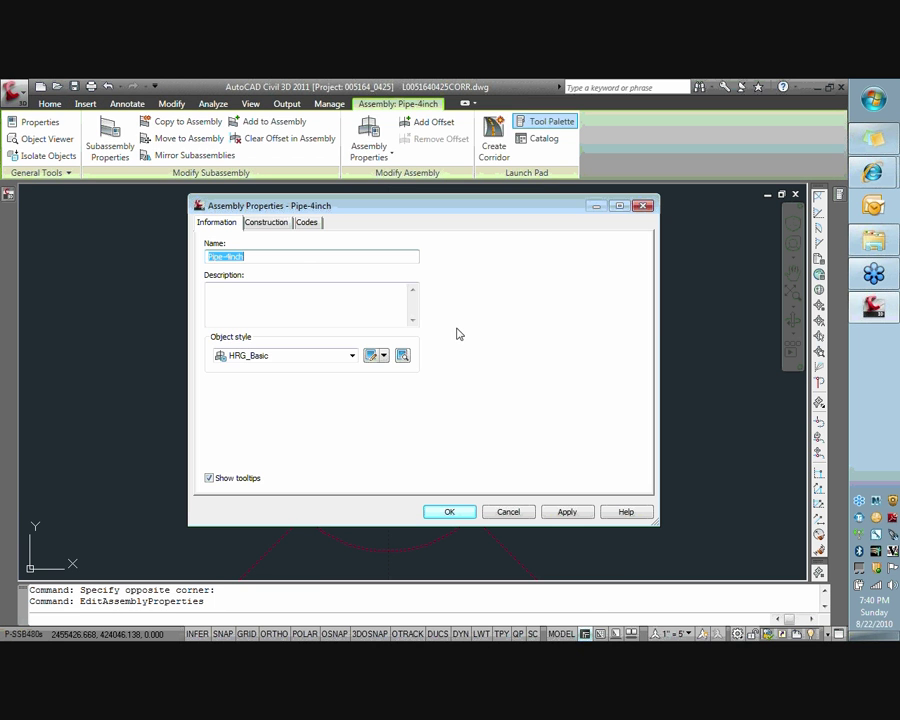
click(263, 222)
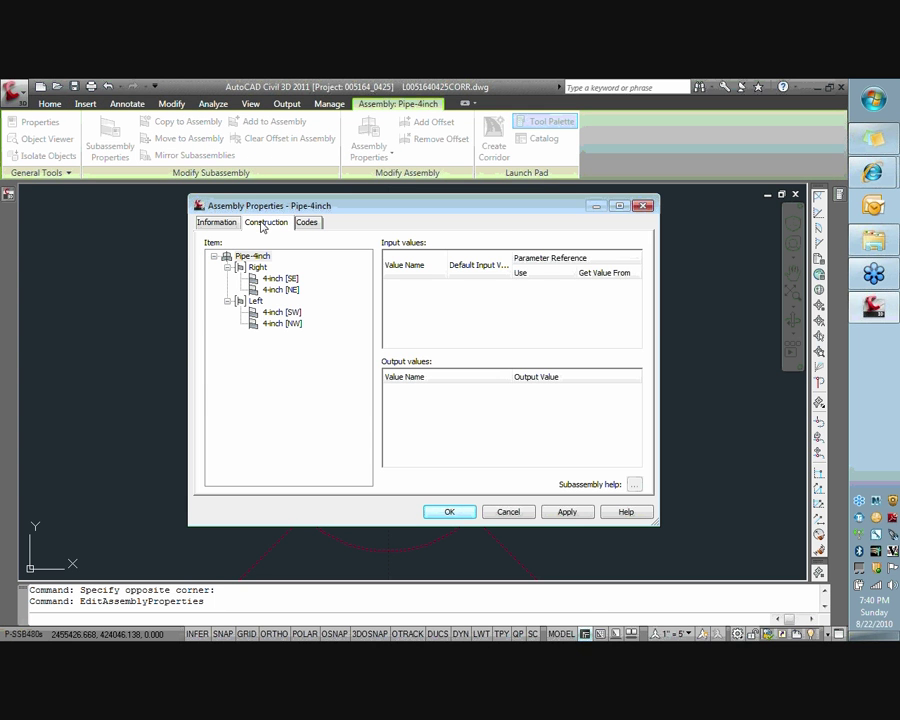
click(276, 278)
click(278, 289)
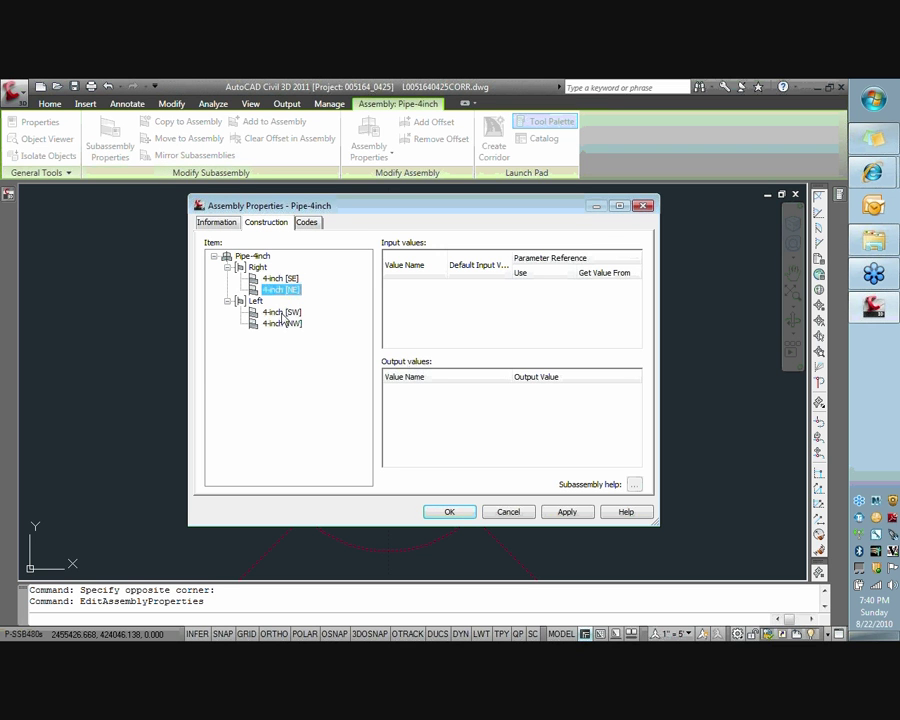
click(282, 323)
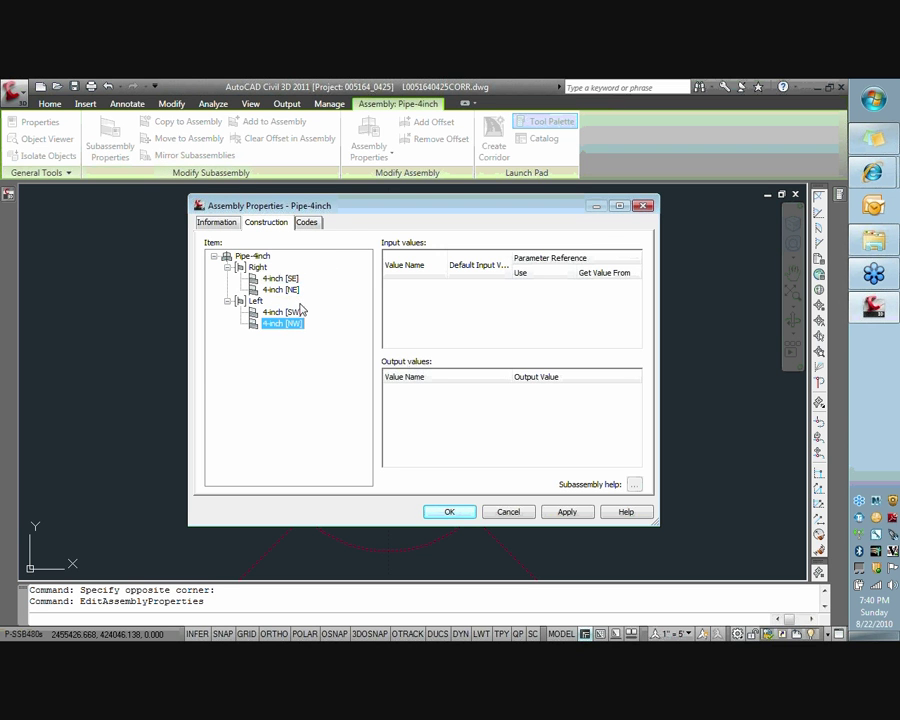
click(509, 512)
- Draw a 0.5-diameter circle in empty space right of the assembly
scroll(514, 506, down, 3)
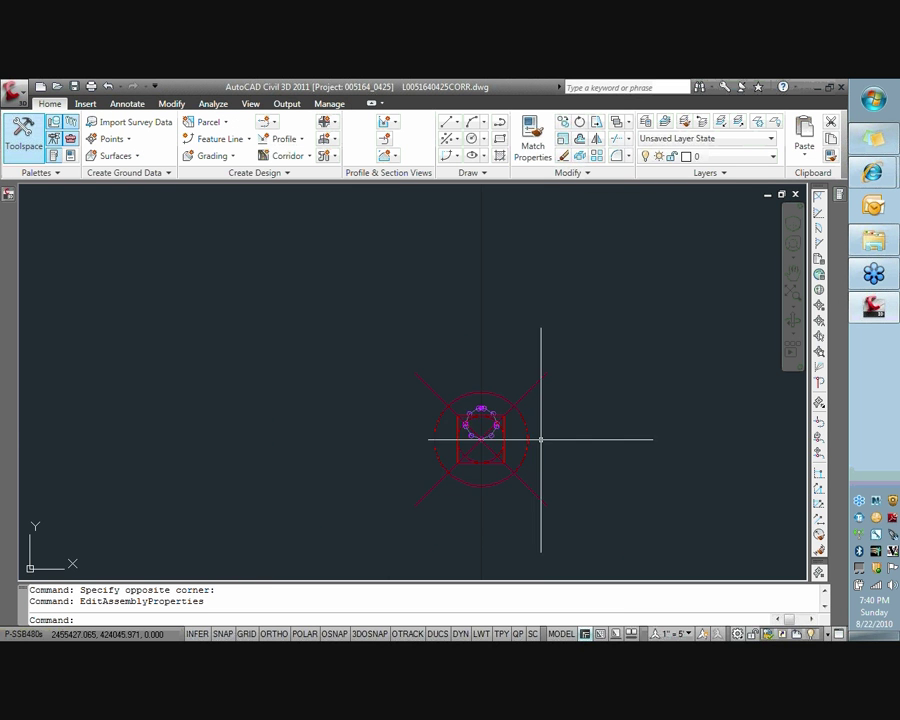
mouse_move(538, 438)
middle_down()
mouse_move(243, 398)
mouse_move(341, 415)
mouse_move(296, 442)
middle_up()
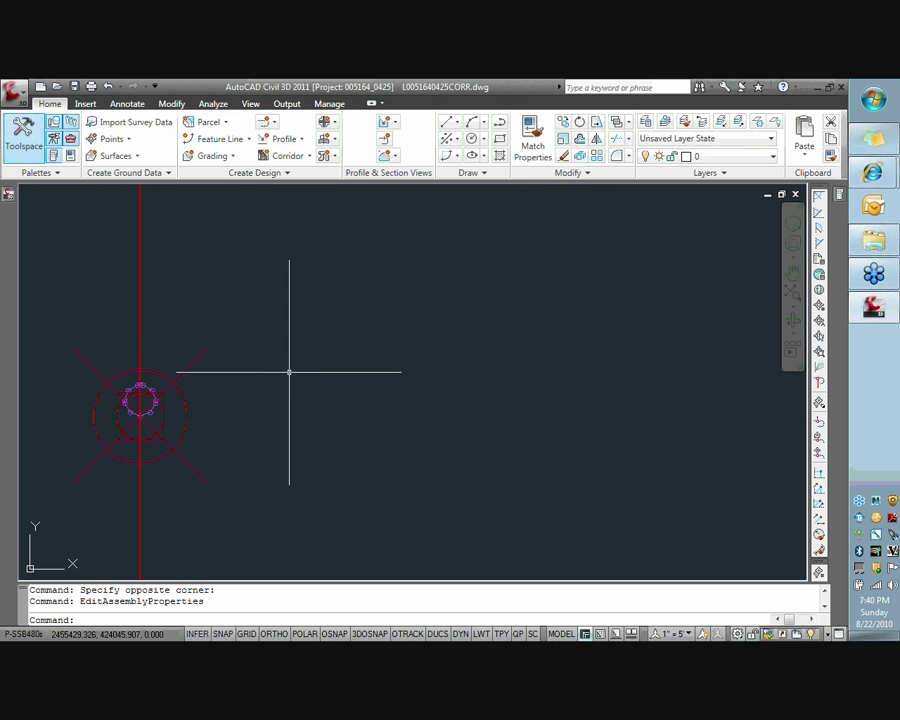
text(c)
key(Return)
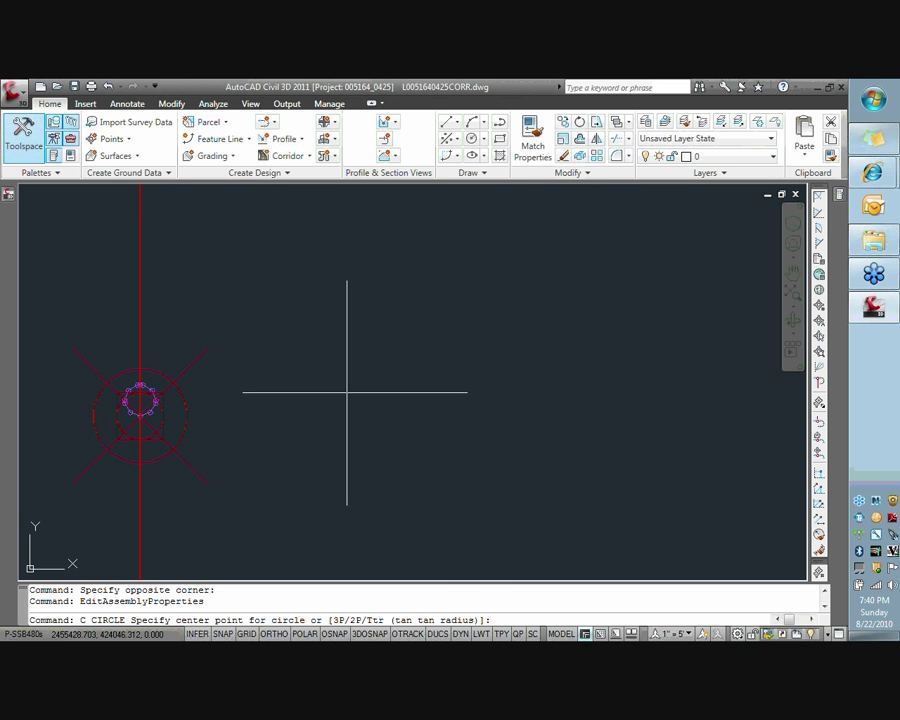
click(345, 391)
text(d)
key(Return)
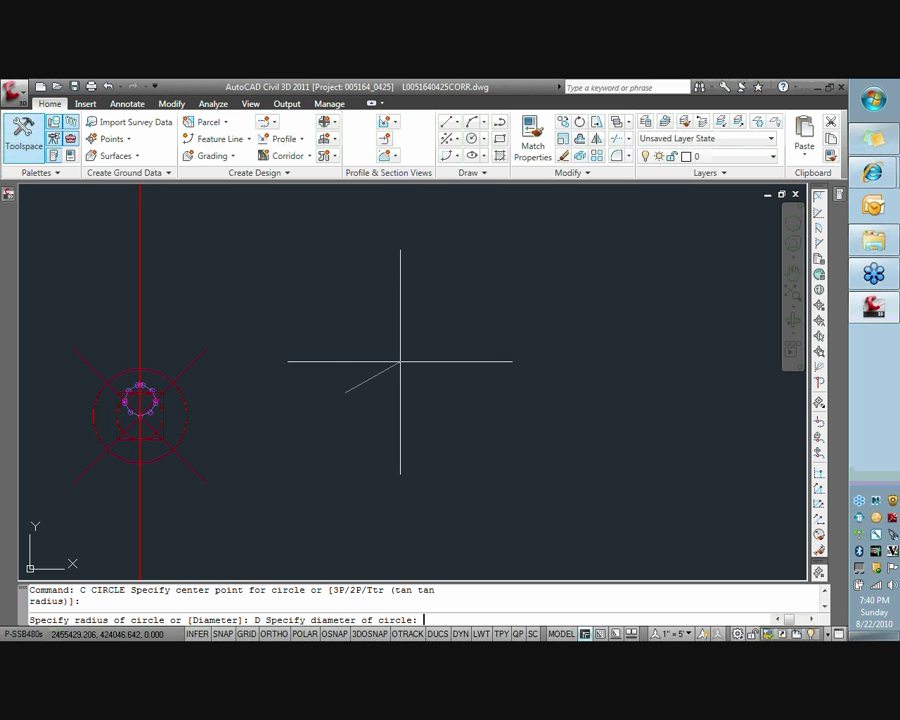
text(.5)
key(Return)
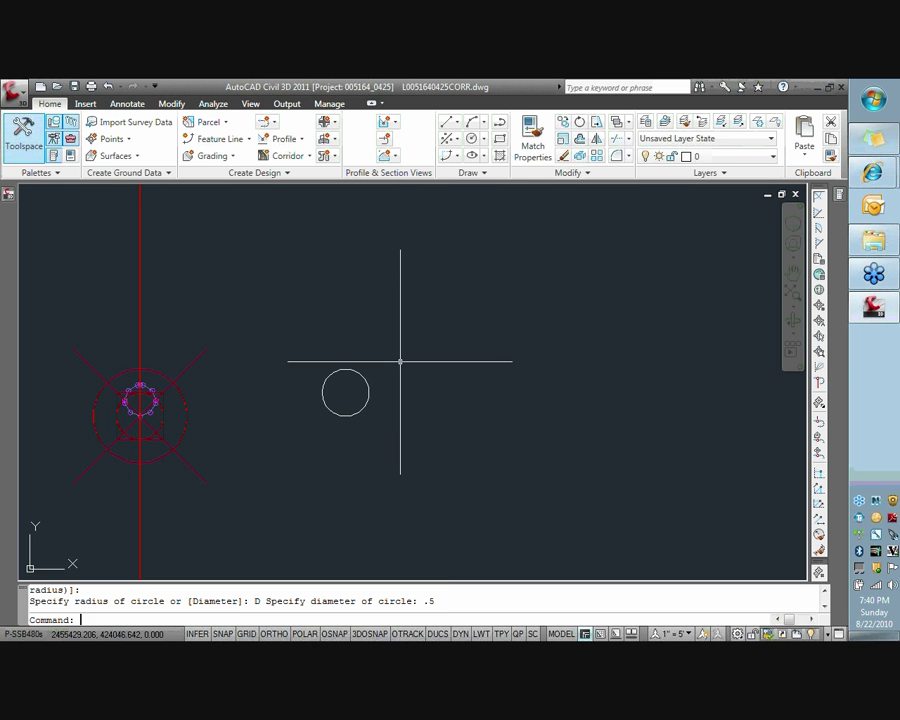
- With Ortho on, draw rays from the circle's centre pointing right and down
text(RA)
key(Return)
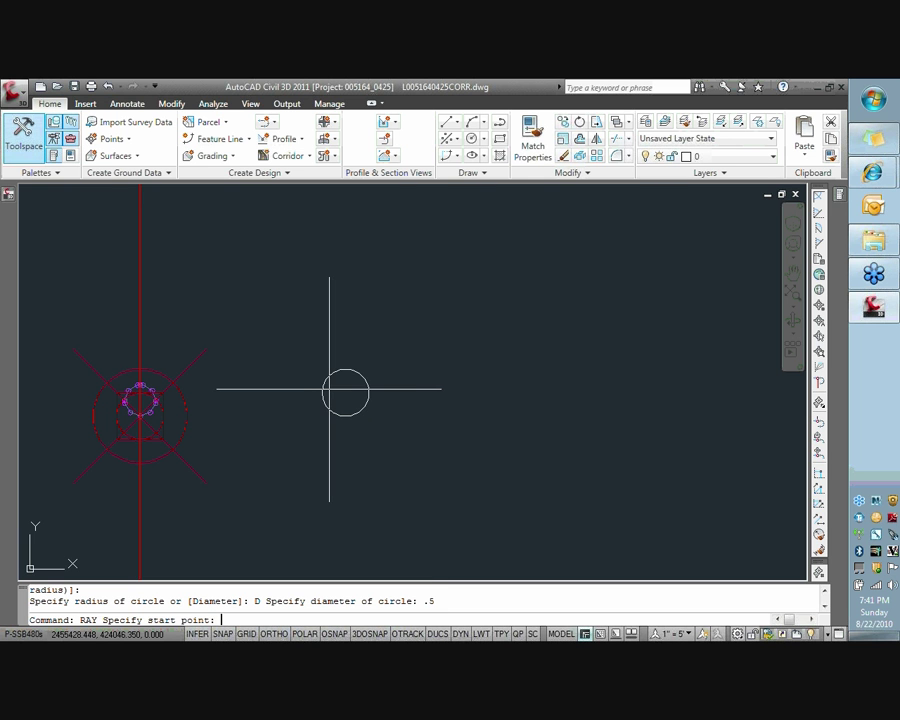
text(CEN)
key(Return)
click(364, 372)
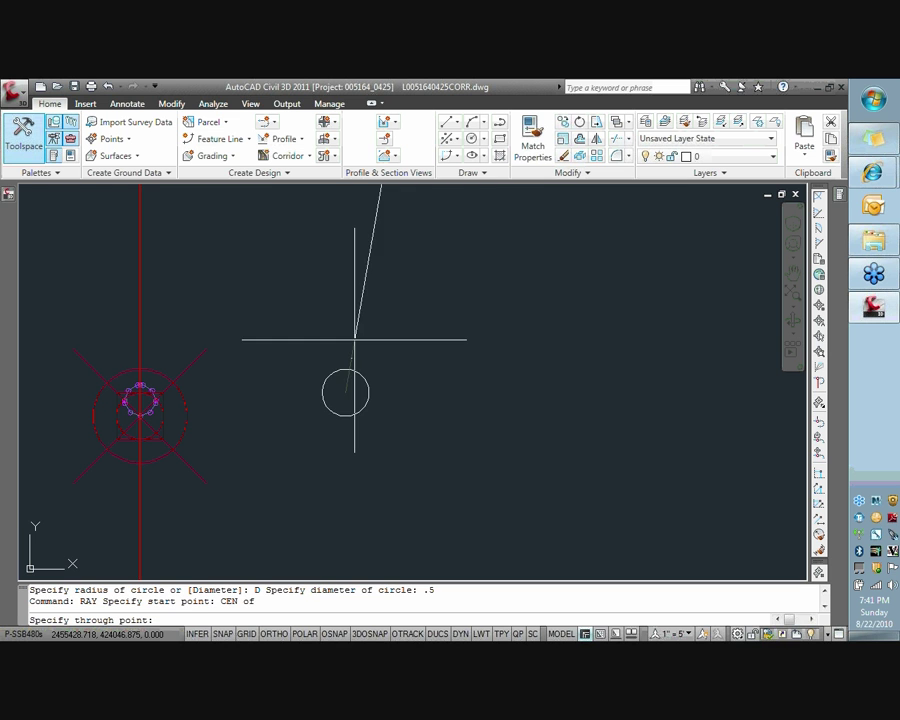
key(F8)
click(418, 440)
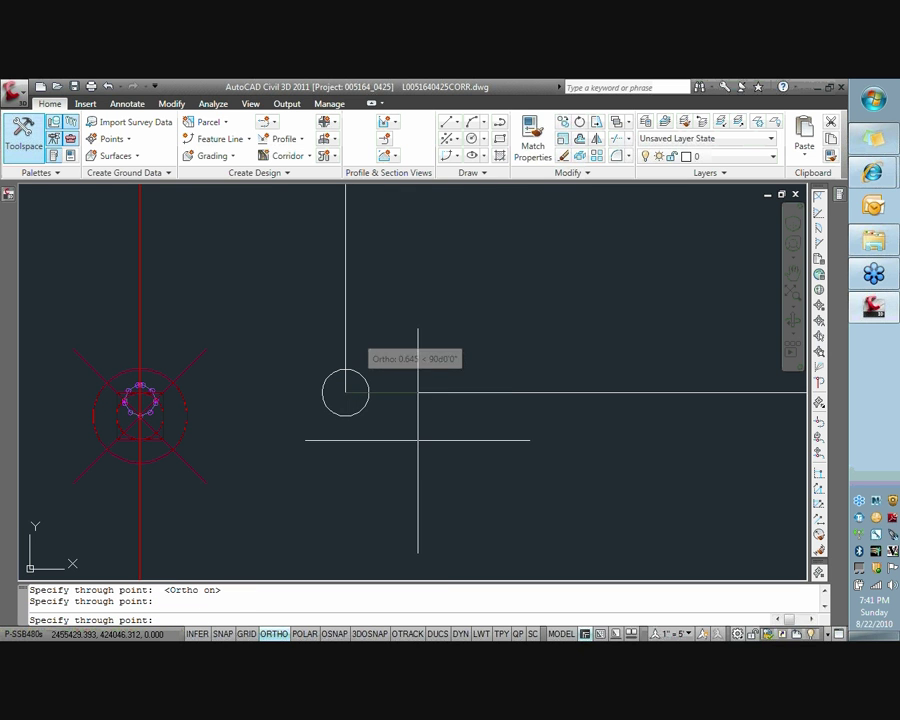
click(332, 486)
key(Escape)
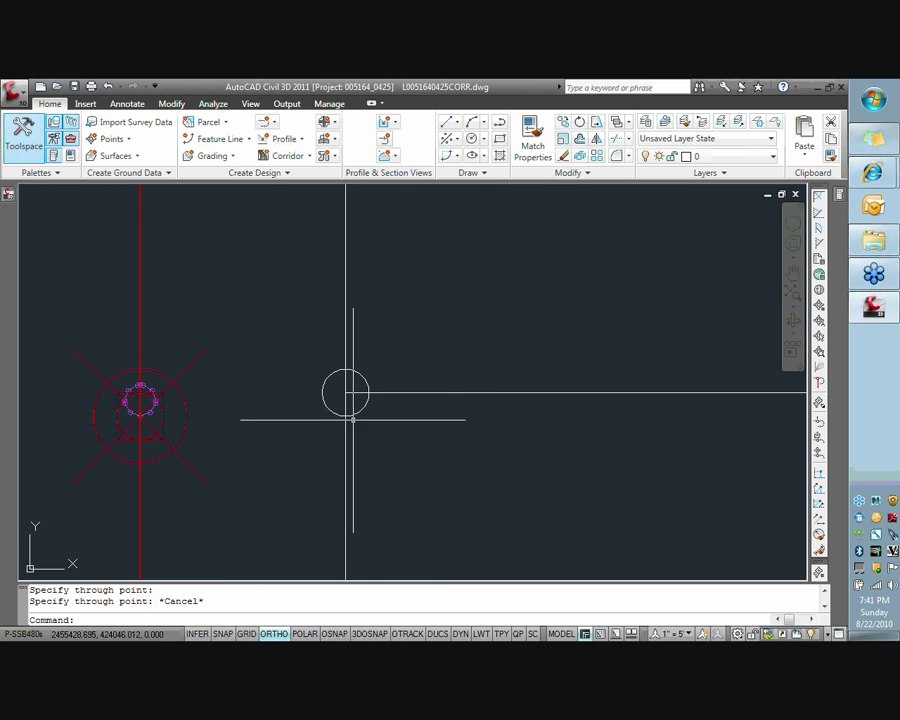
- Trim the circle against the rays, leaving a quarter arc
text(TR)
key(Return)
click(355, 398)
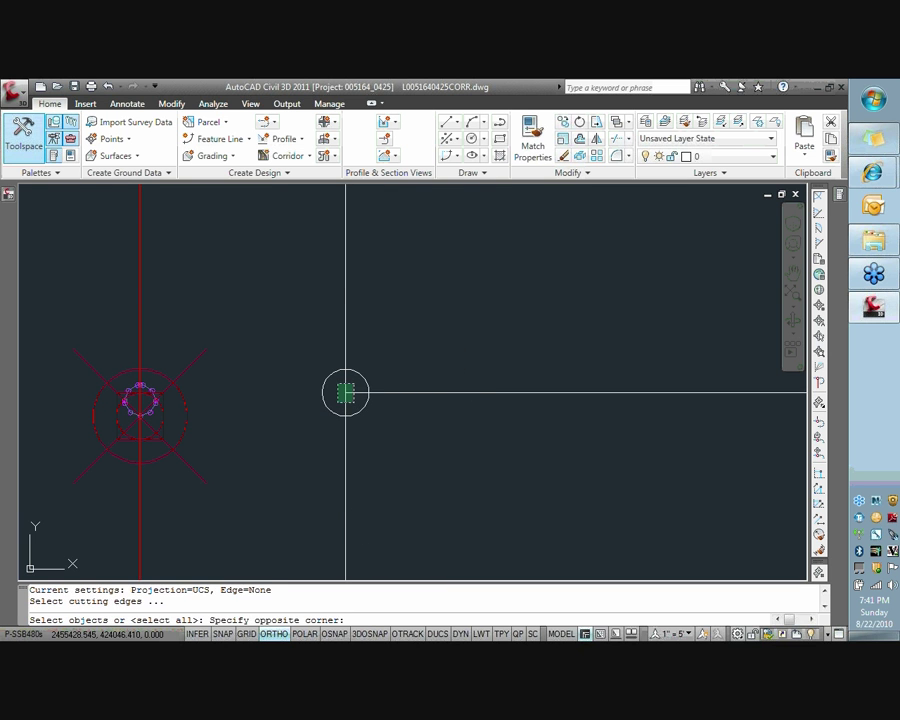
click(338, 386)
key(Return)
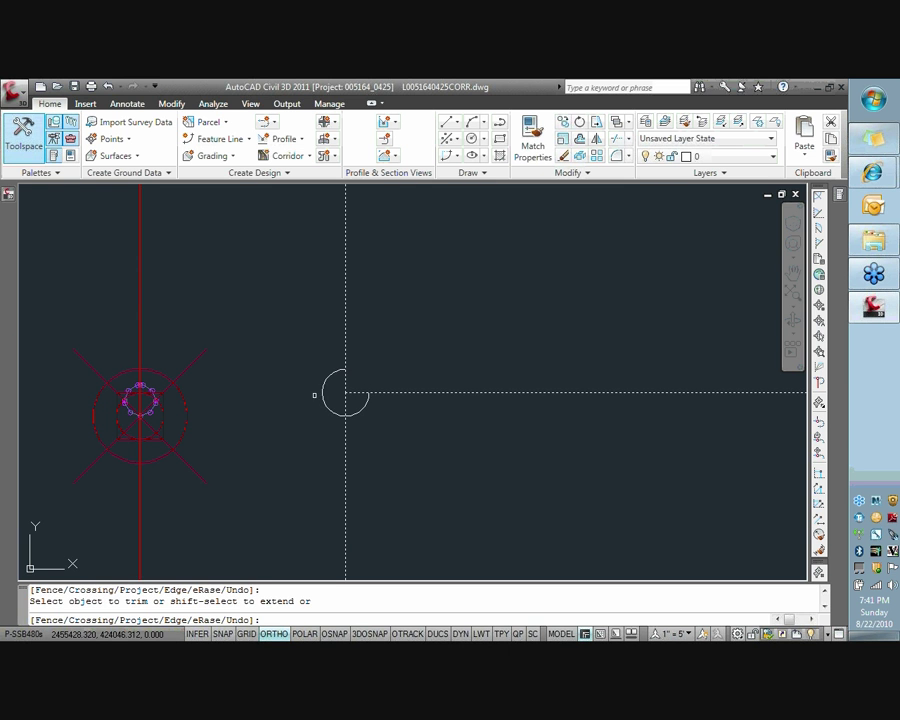
click(316, 396)
key(Return)
- Erase the two construction rays
click(350, 403)
click(345, 392)
text(E)
key(Return)
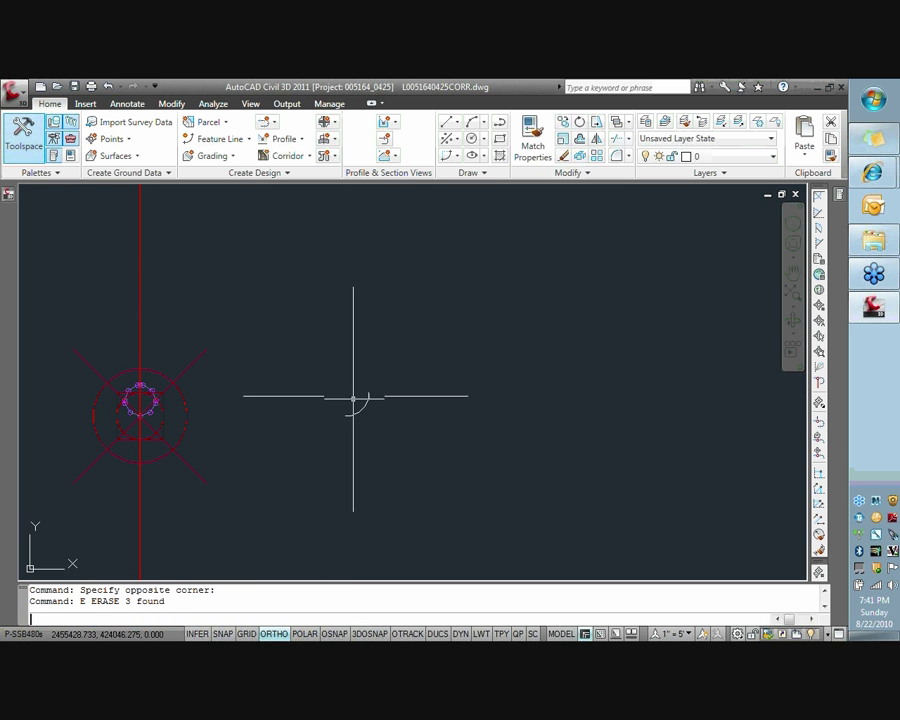
- Start Create Subassembly From Polyline and pick the quarter arc
click(298, 176)
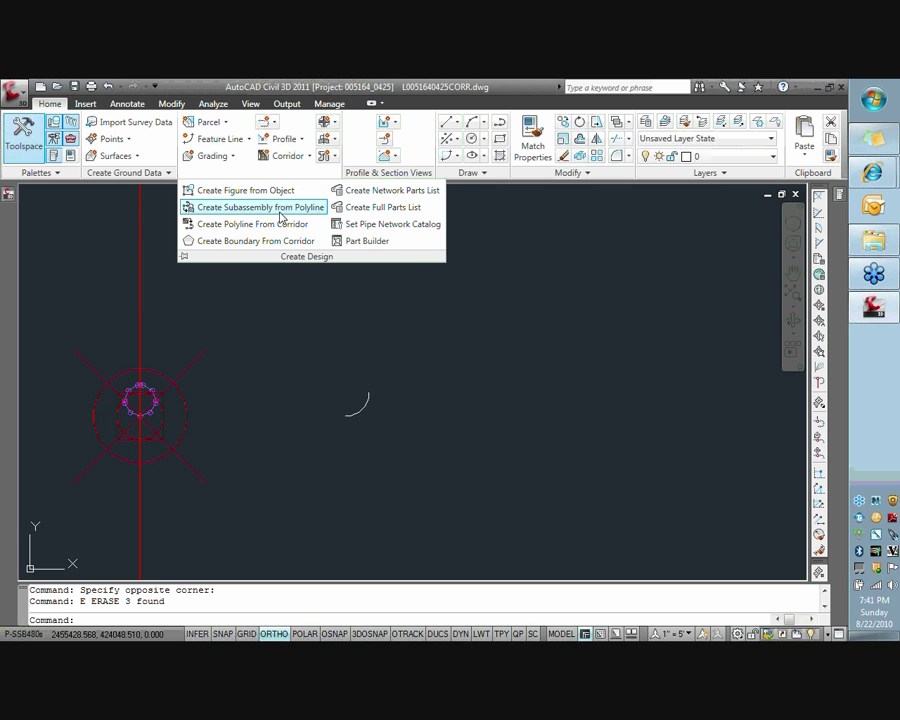
click(285, 210)
click(355, 410)
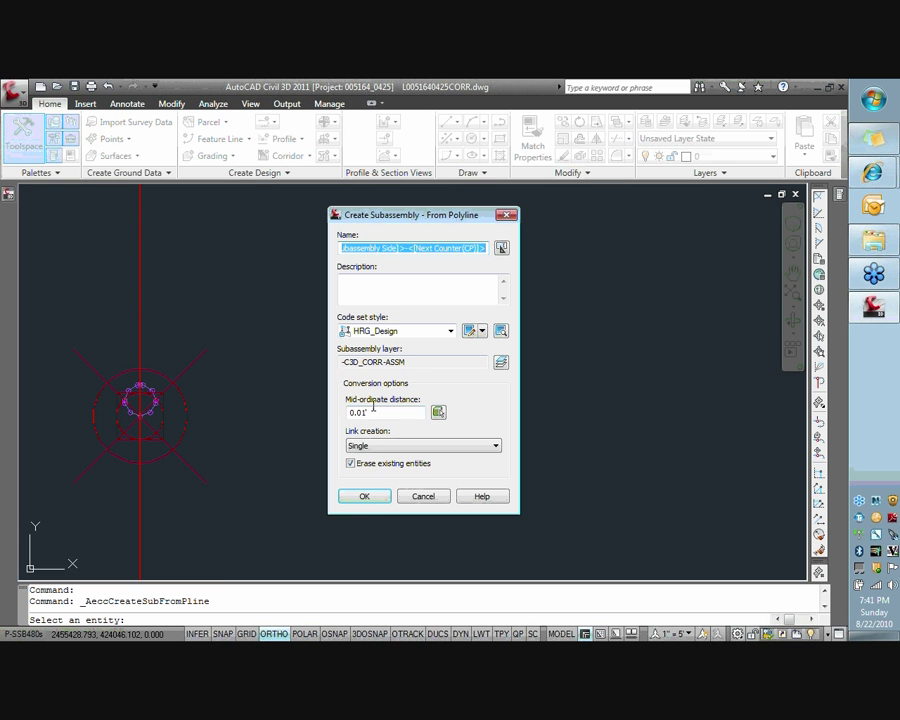
drag(409, 217, 548, 222)
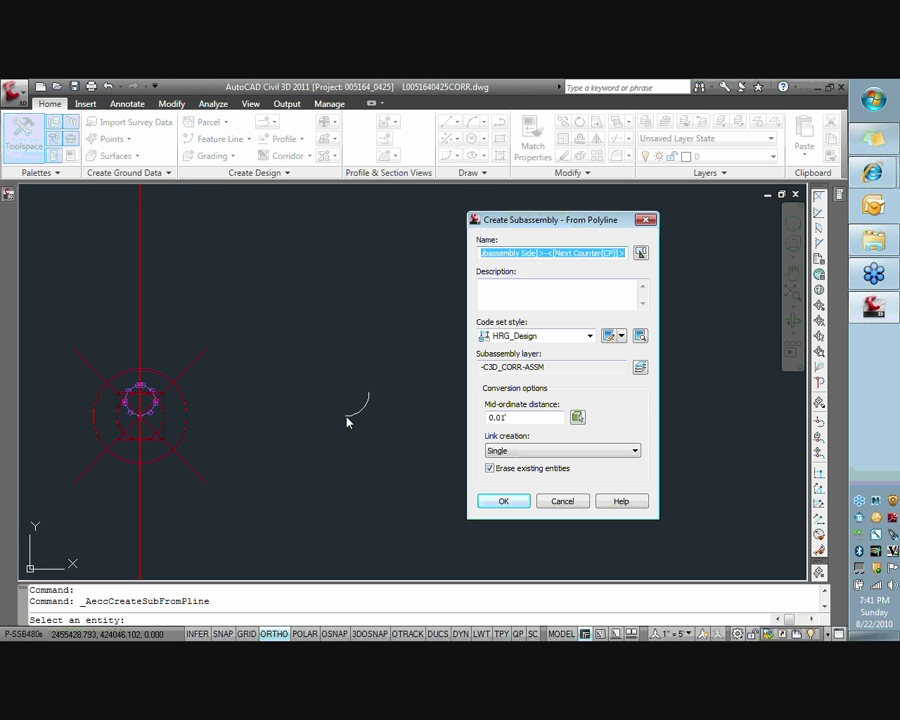
- Name it 6-inch [SE], keep HRG_Design and Single link creation, and create it
text(S-)
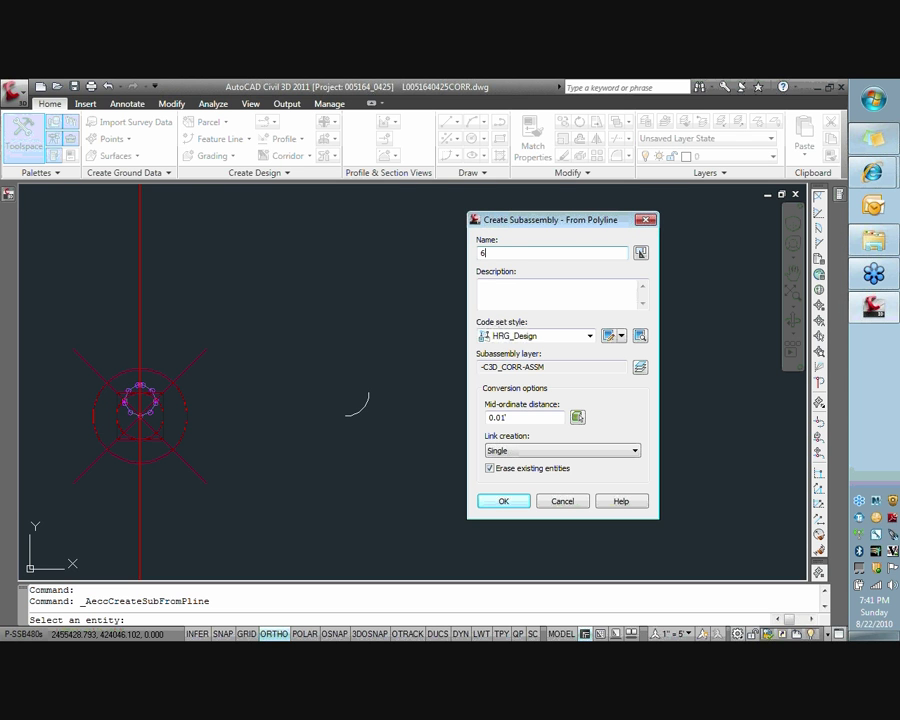
text(-INC)
key(BackSpace)
key(BackSpace)
key(BackSpace)
key(Caps_Lock)
text(inch)
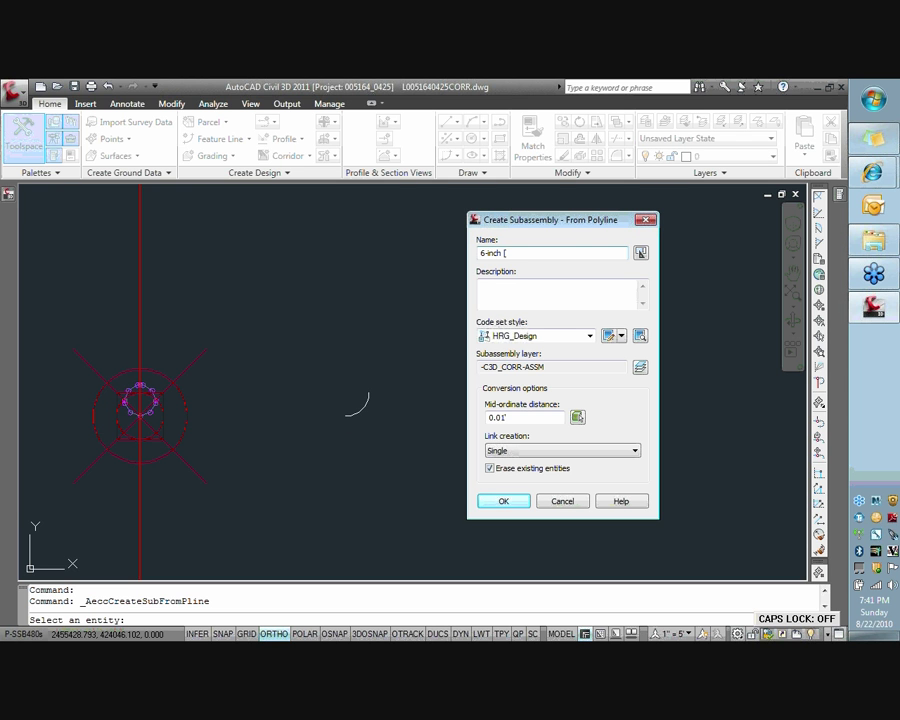
text( [)
key(Caps_Lock)
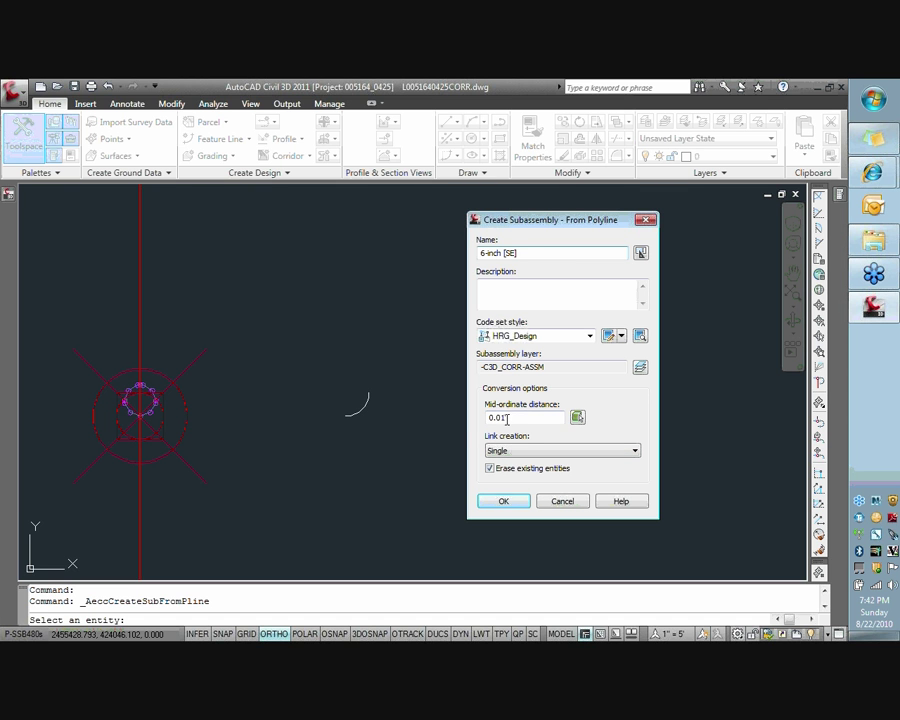
key(Tab)
click(496, 418)
click(524, 451)
click(513, 504)
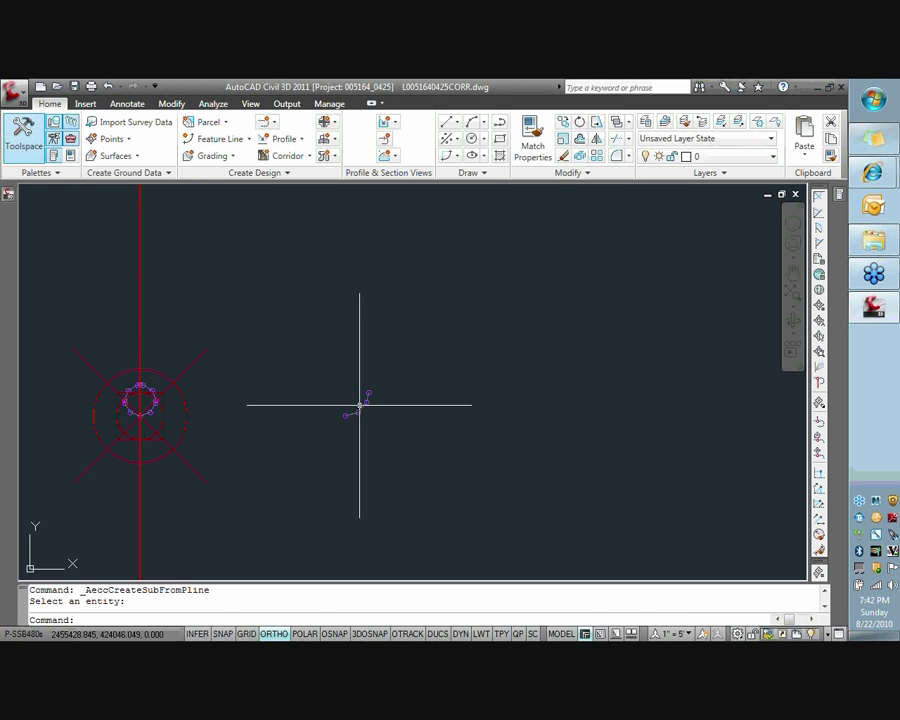
scroll(359, 405, up, 3)
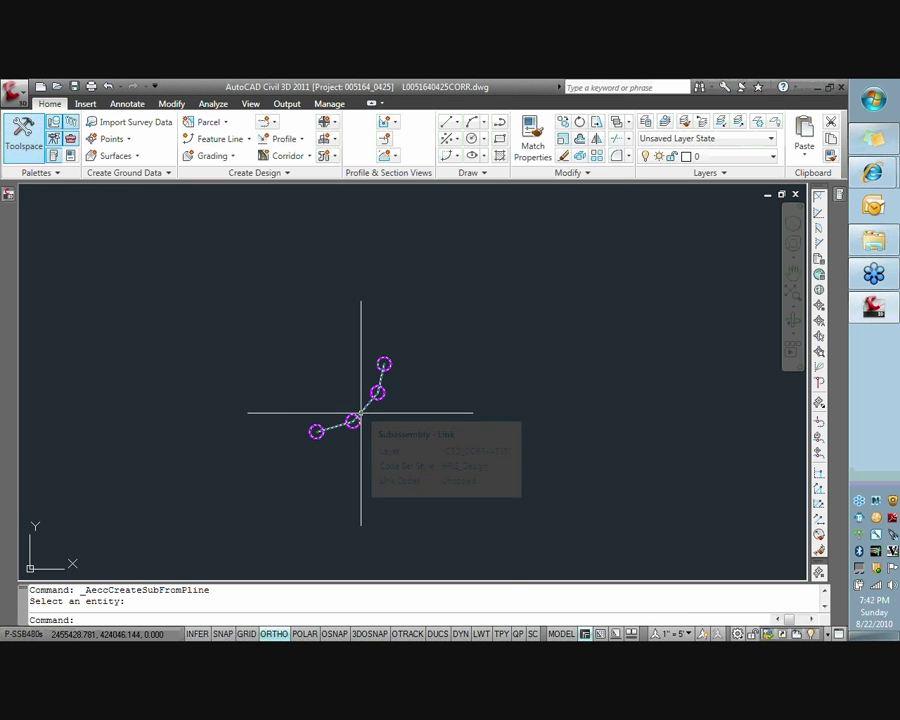
click(361, 412)
right_click(360, 410)
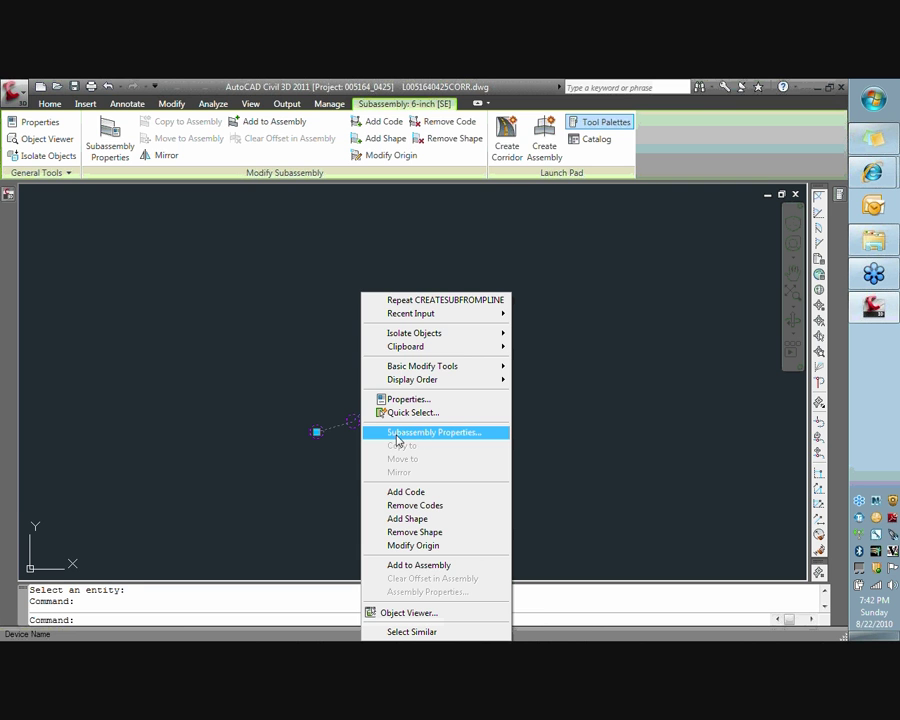
click(398, 439)
click(303, 223)
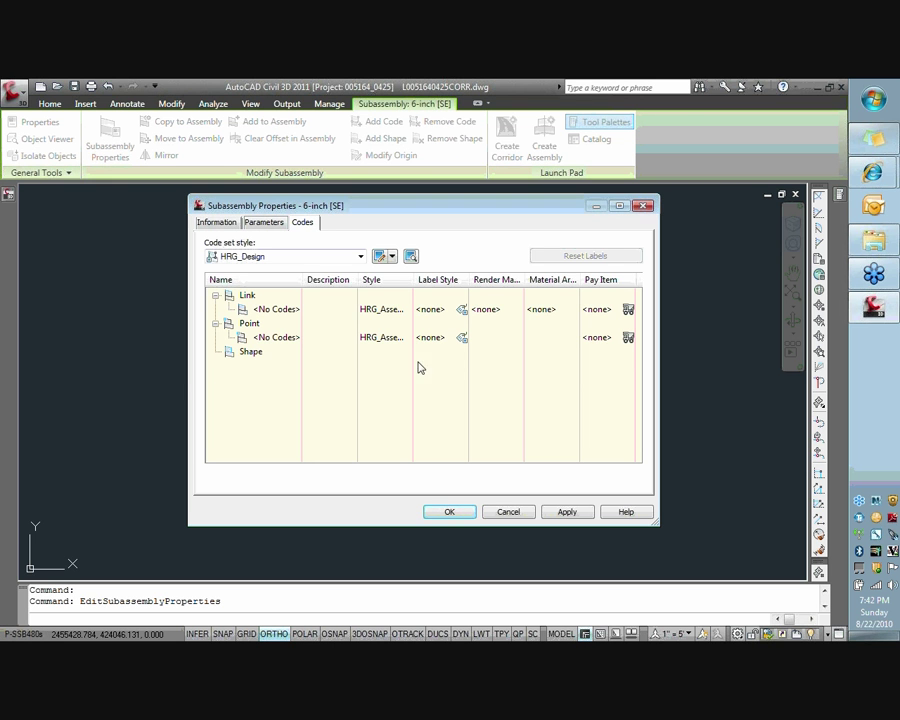
click(508, 511)
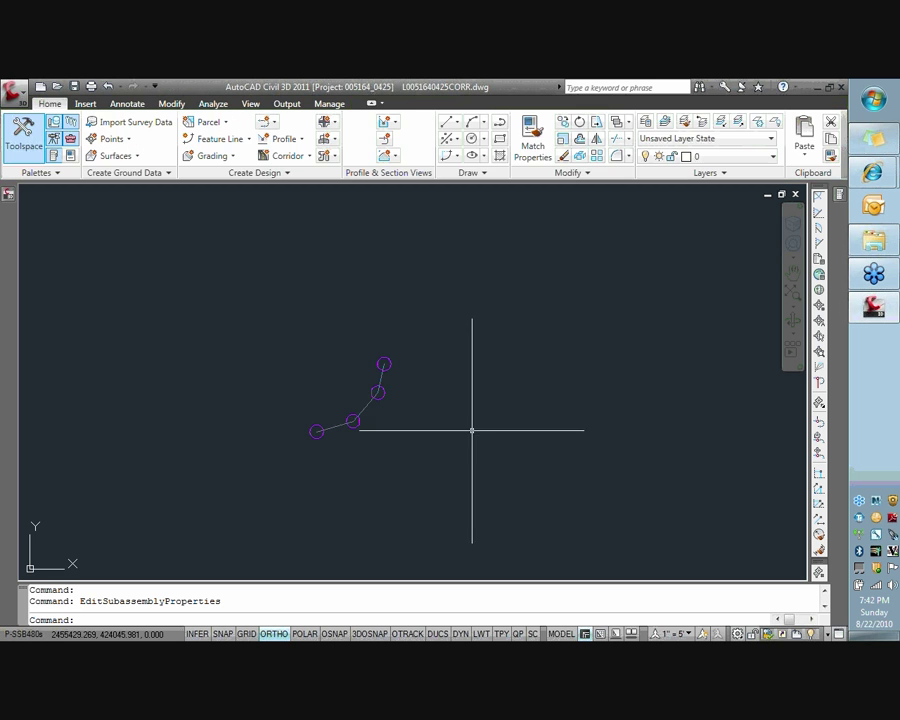
click(362, 412)
right_click(364, 416)
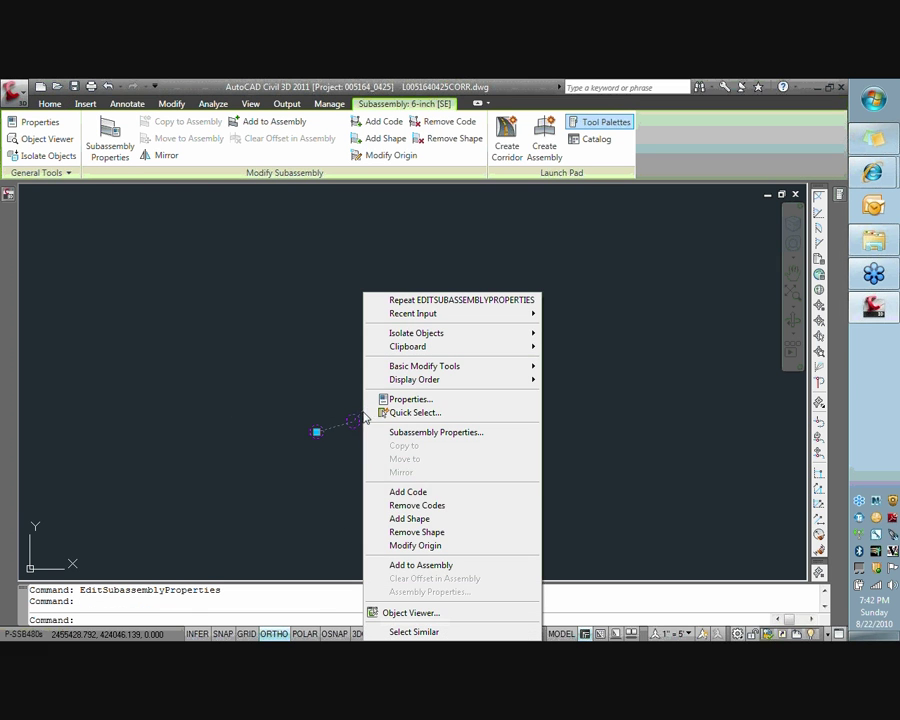
click(405, 494)
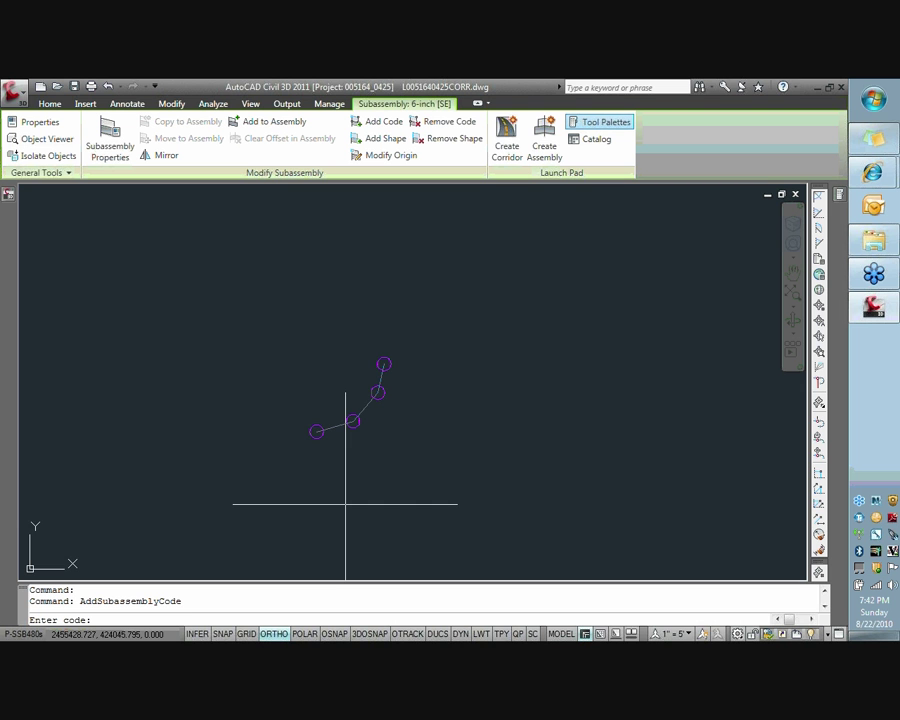
scroll(346, 504, down, 2)
middle_drag(257, 458, 502, 422)
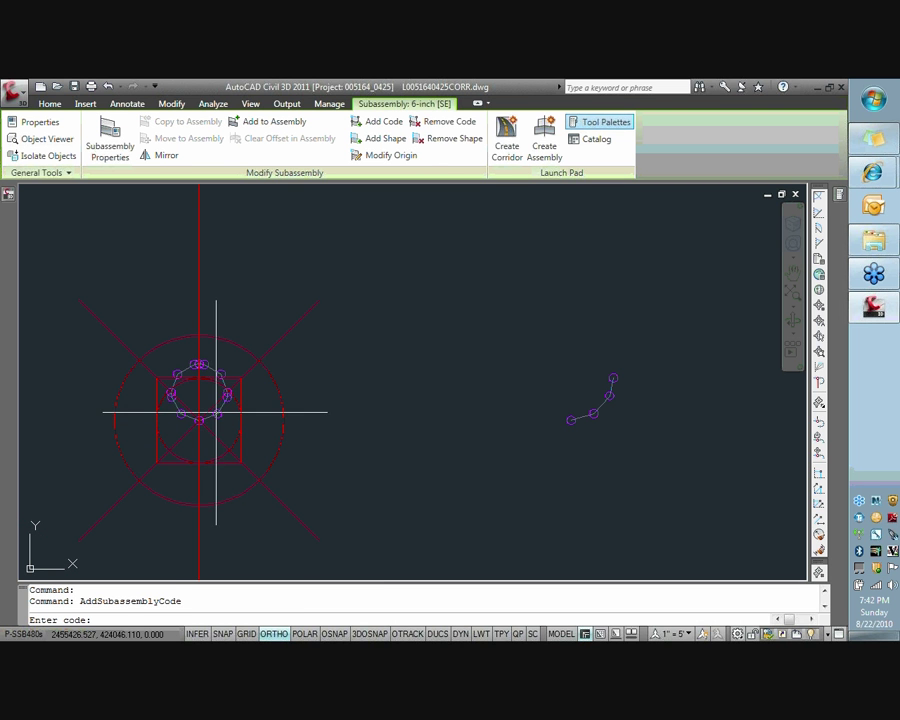
key(Escape)
key(Escape)
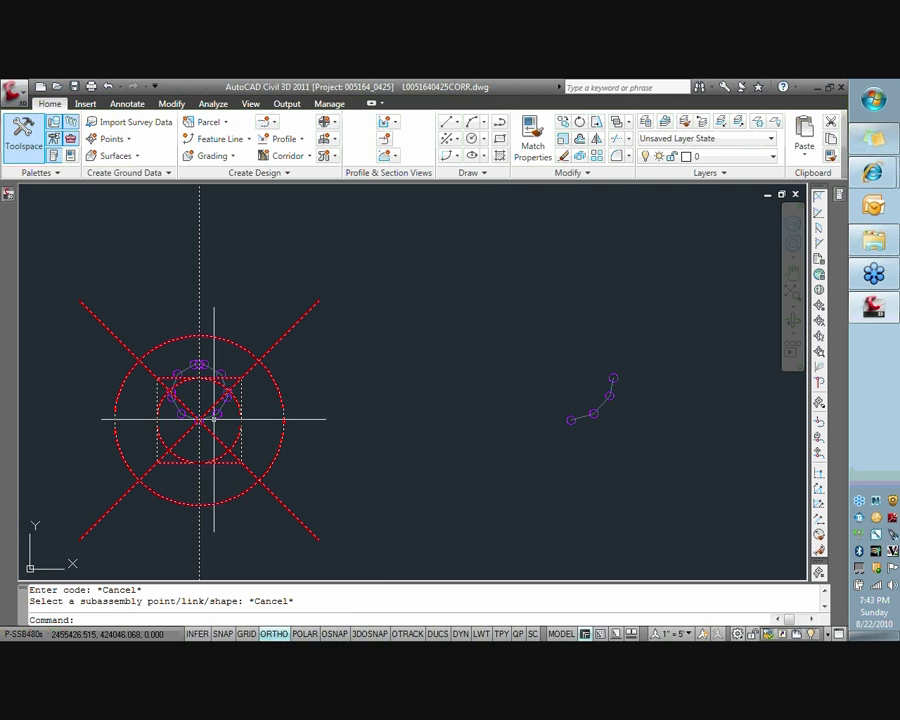
click(217, 415)
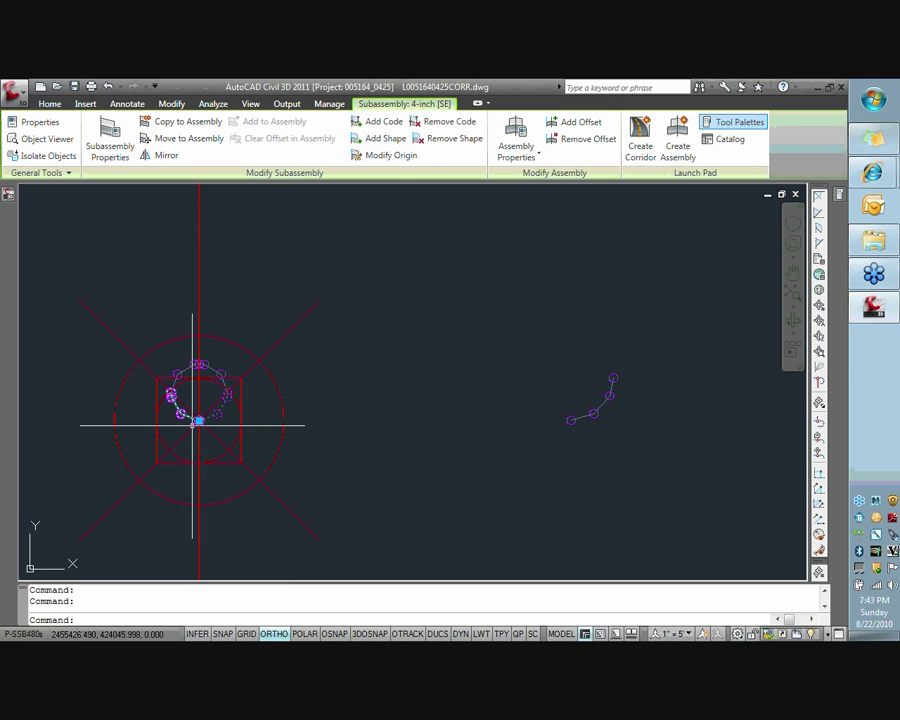
click(190, 418)
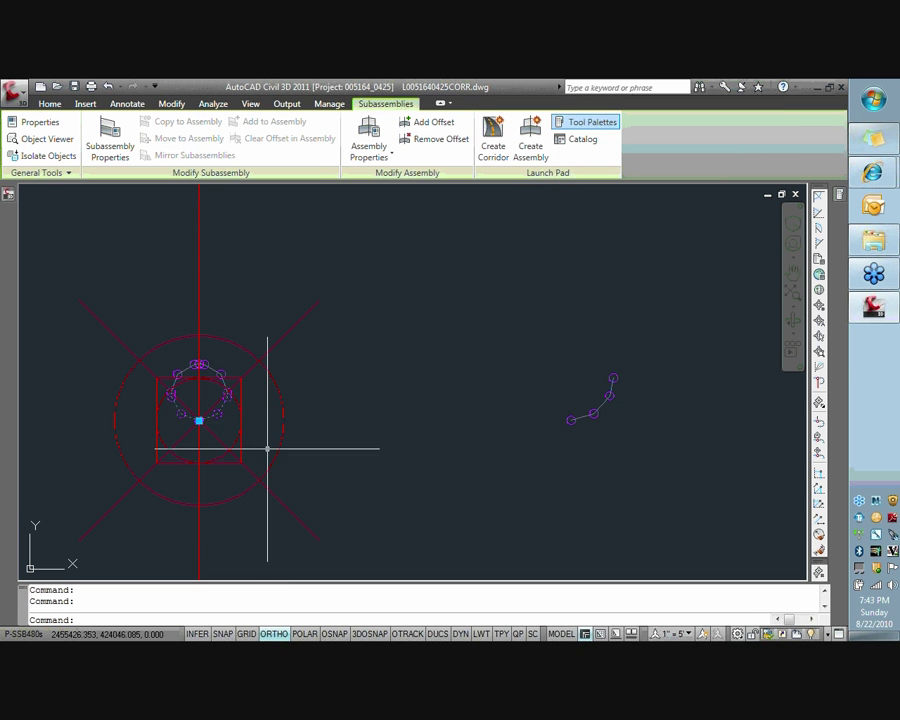
click(211, 365)
click(218, 356)
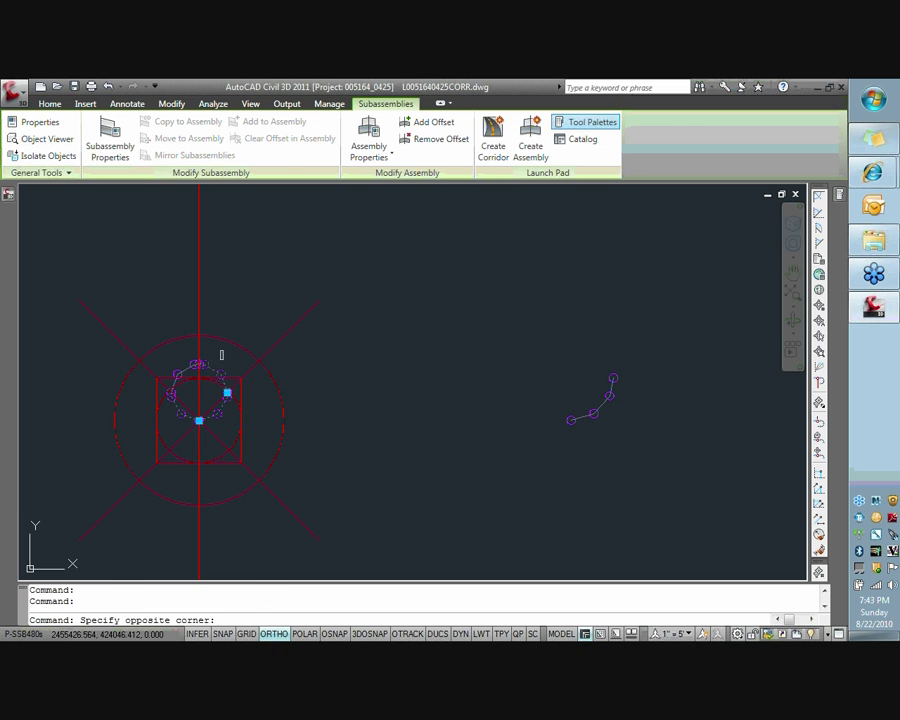
key(Escape)
key(Escape)
click(207, 364)
click(203, 367)
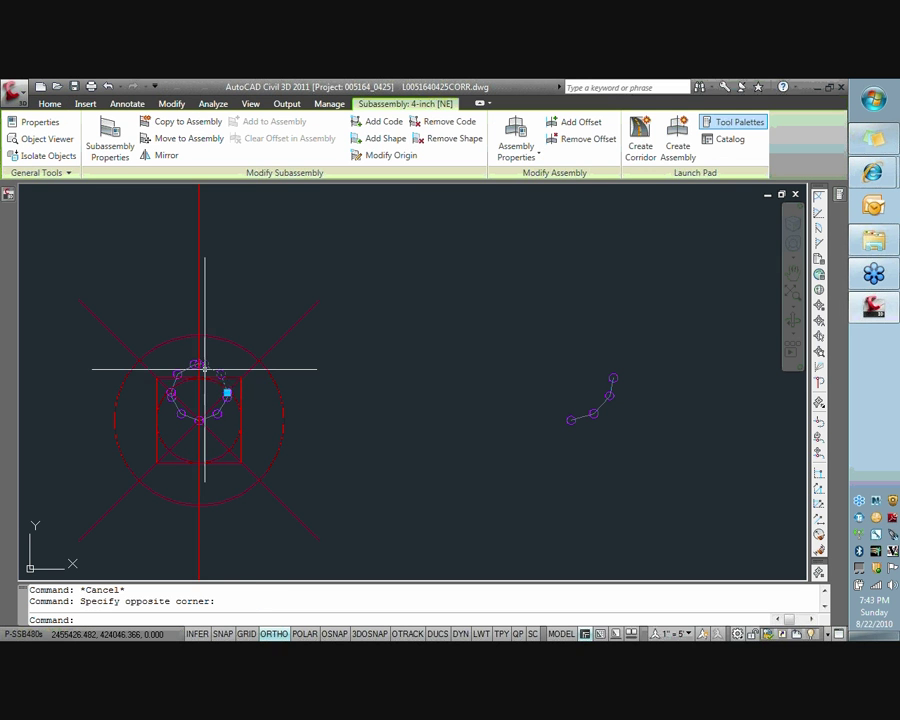
click(194, 365)
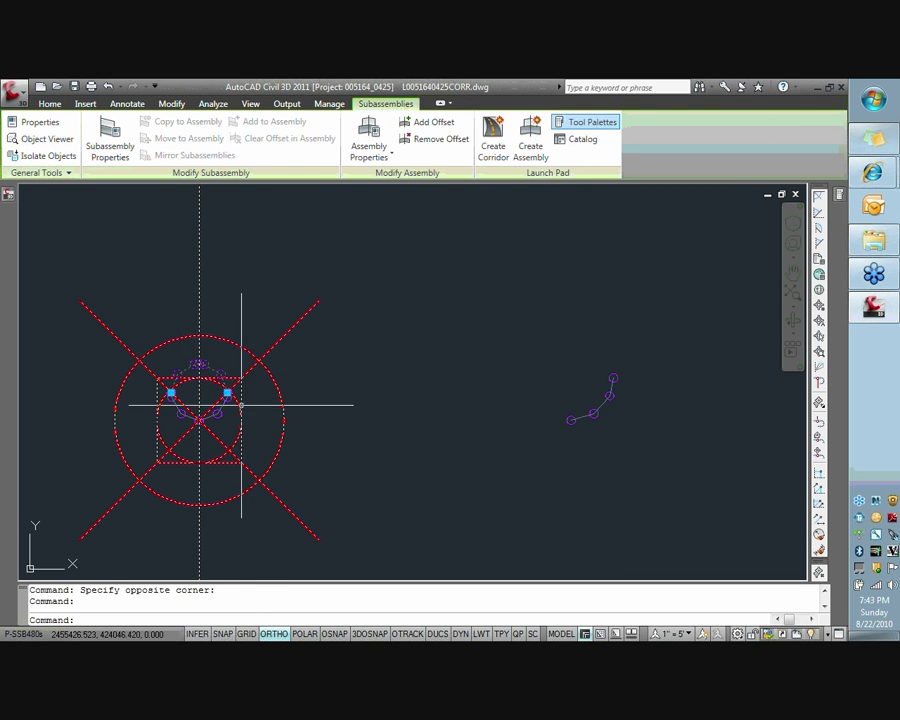
key(Escape)
key(Escape)
middle_drag(441, 407, 296, 420)
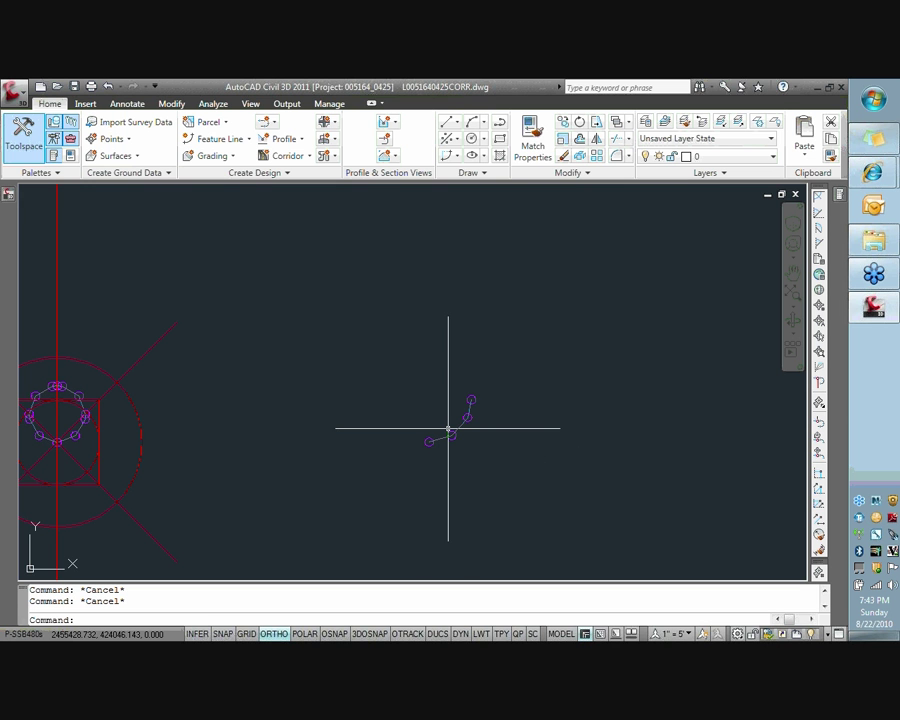
click(460, 427)
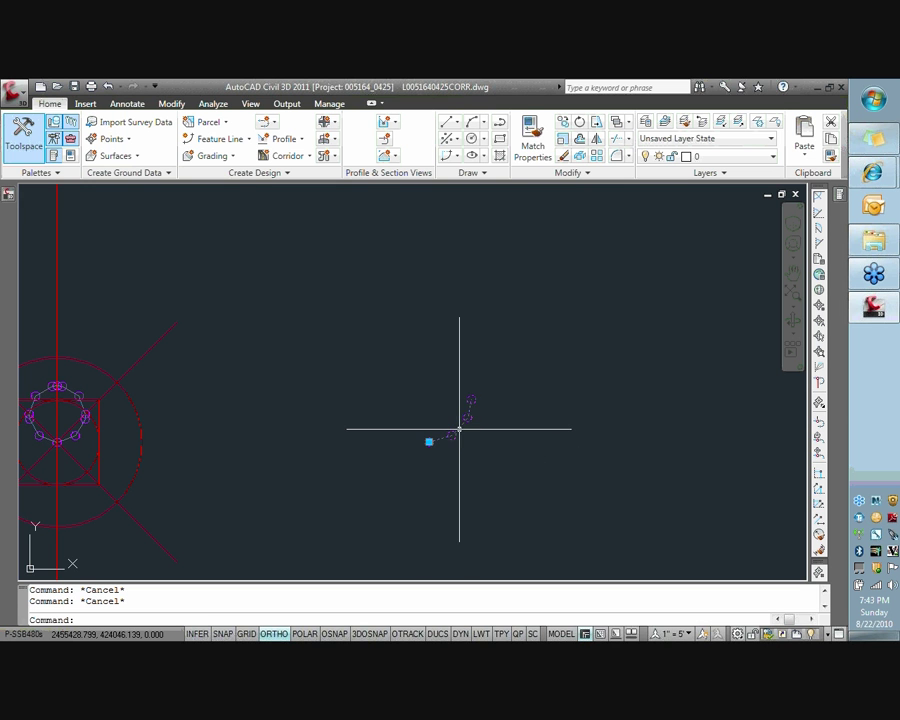
- Add the PIPE-BOTTOM code to a link of the 6-inch [SE] subassembly
right_click(460, 435)
click(520, 281)
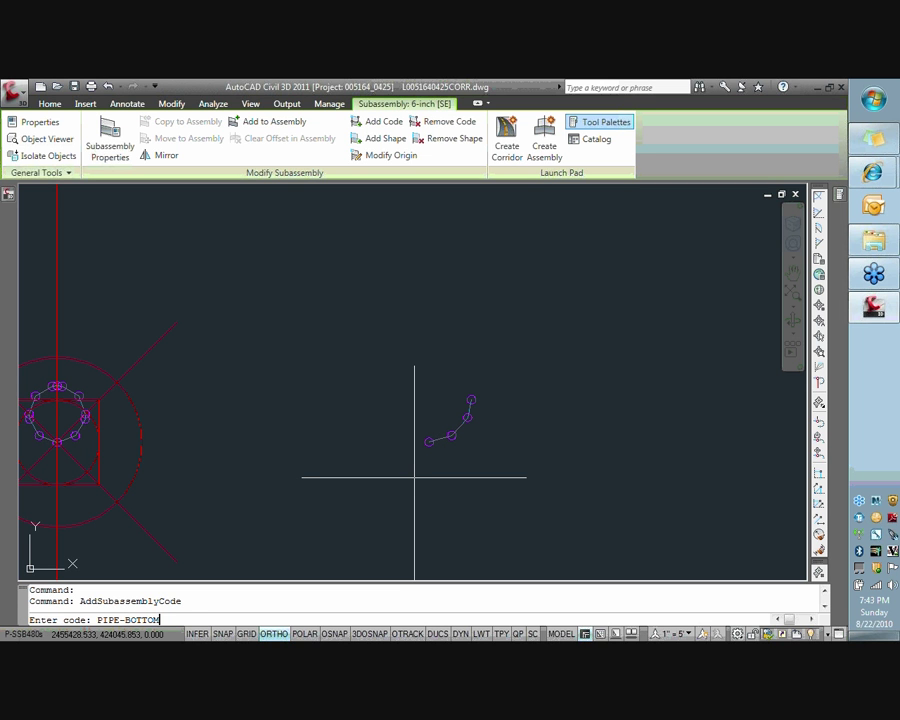
key(Return)
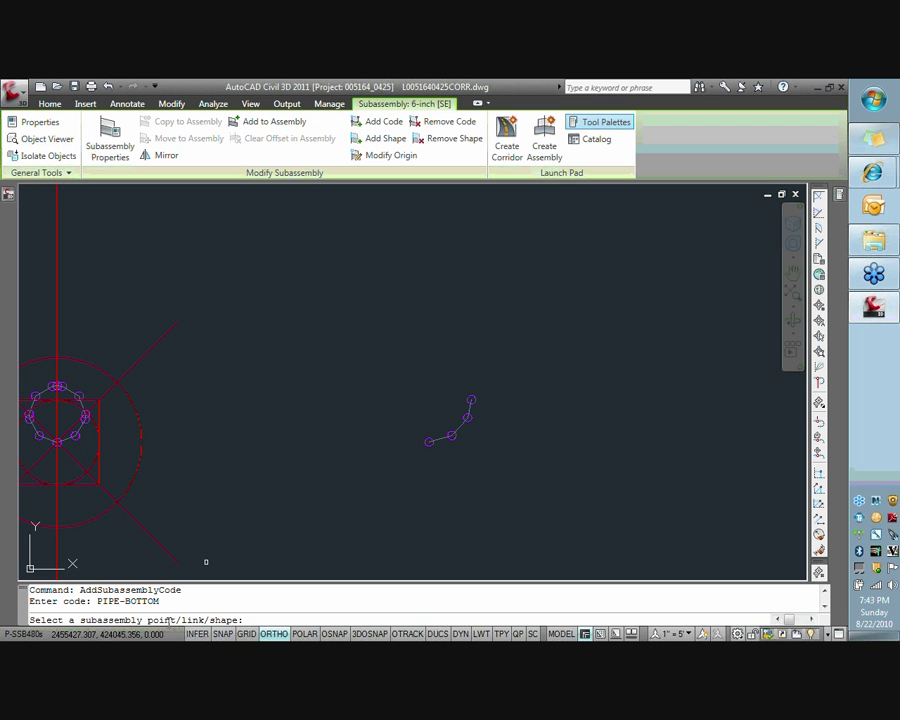
scroll(445, 437, up, 3)
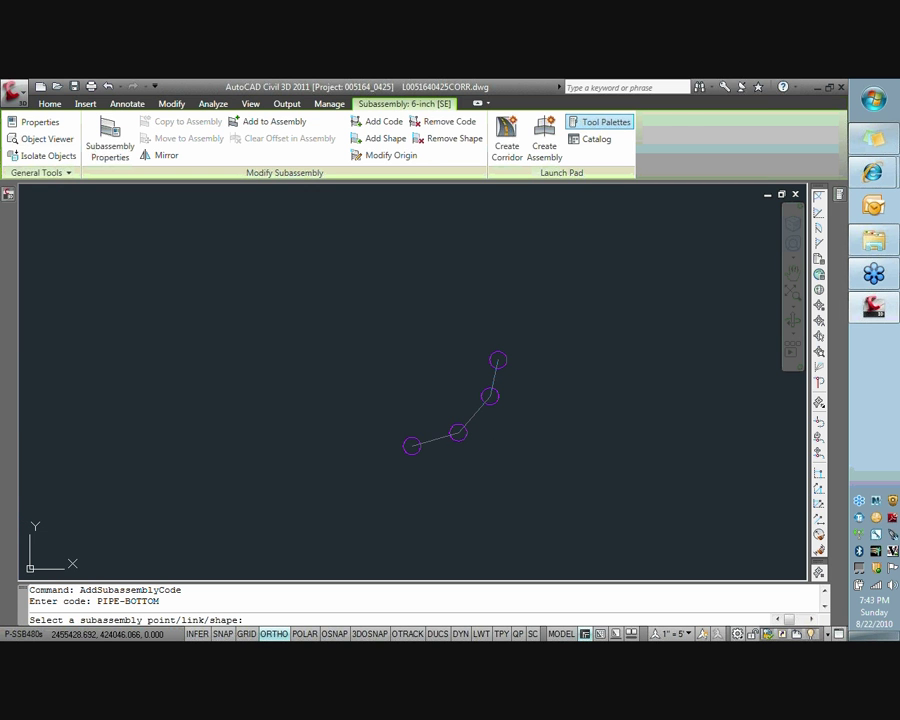
click(434, 439)
- Rerun Add Code and enter PIPE-BOTTOM again for the 6-inch subassembly after a rejected entry
key(Return)
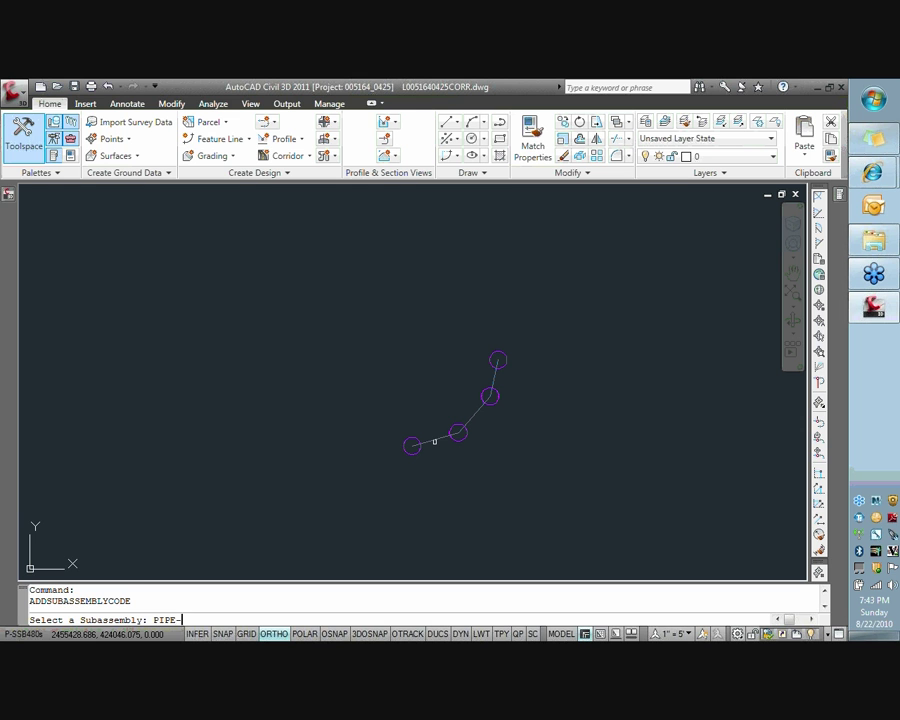
text(PIPE-BOTTOM)
key(Return)
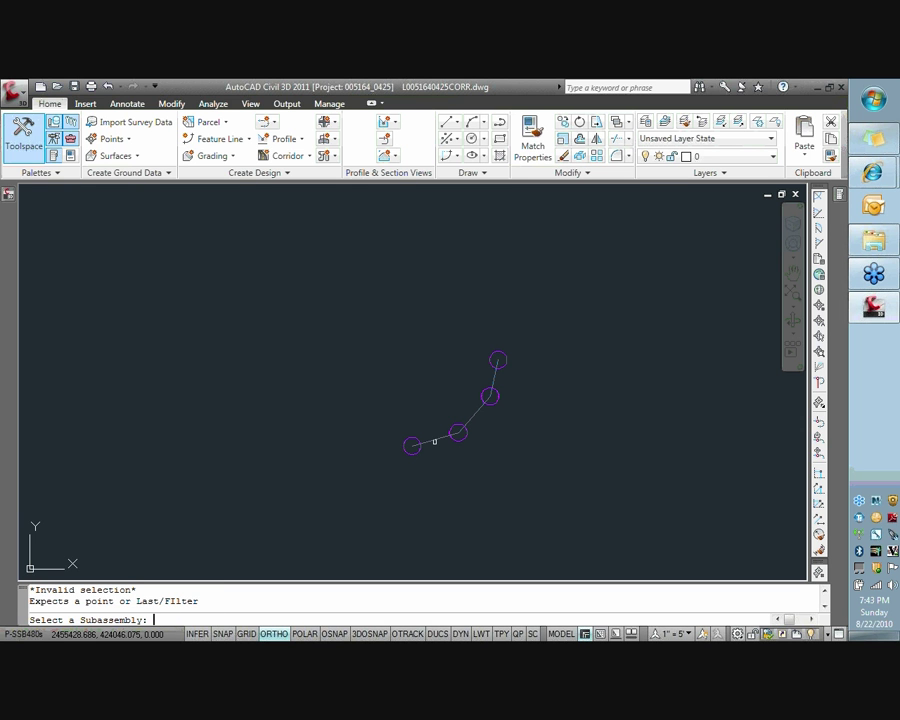
click(414, 450)
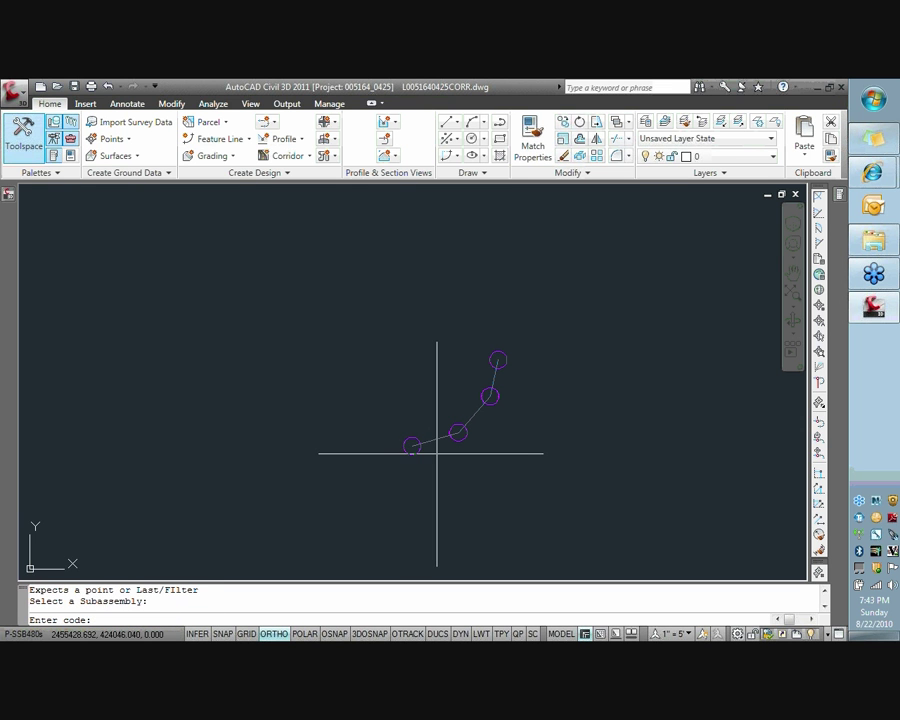
text(PIPE-BOTTOM)
key(Return)
key(Return)
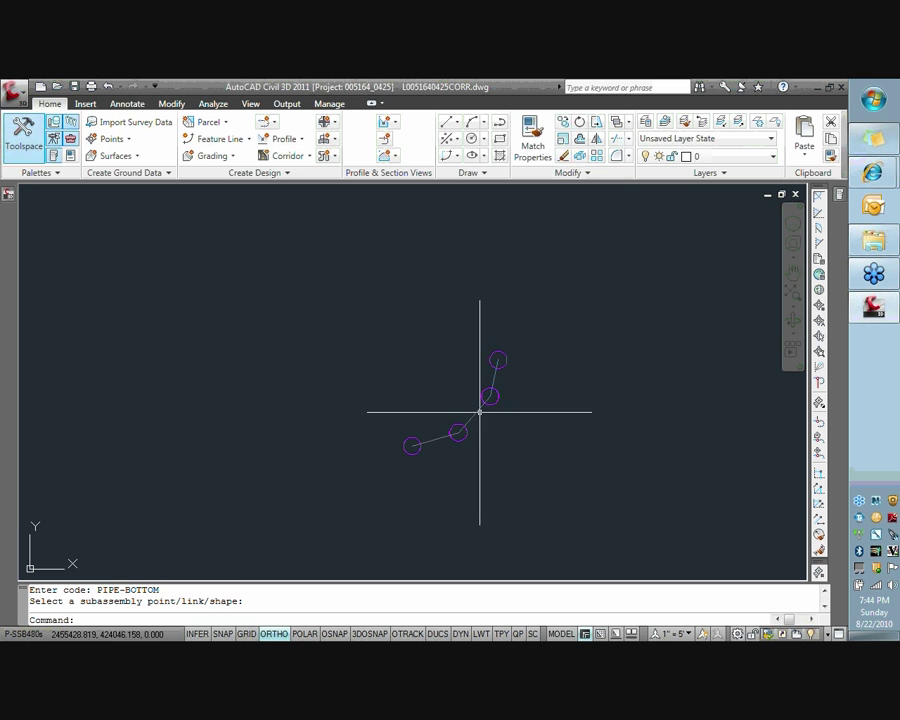
- Add the PIPE-BNDY code to the subassembly's top point and finish
click(478, 410)
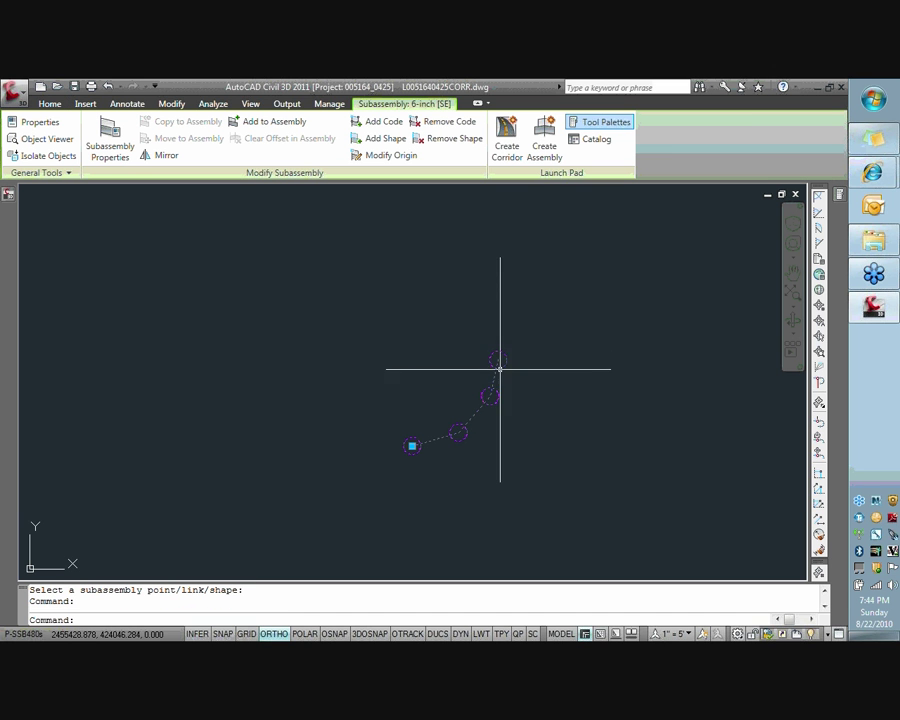
mouse_move(502, 366)
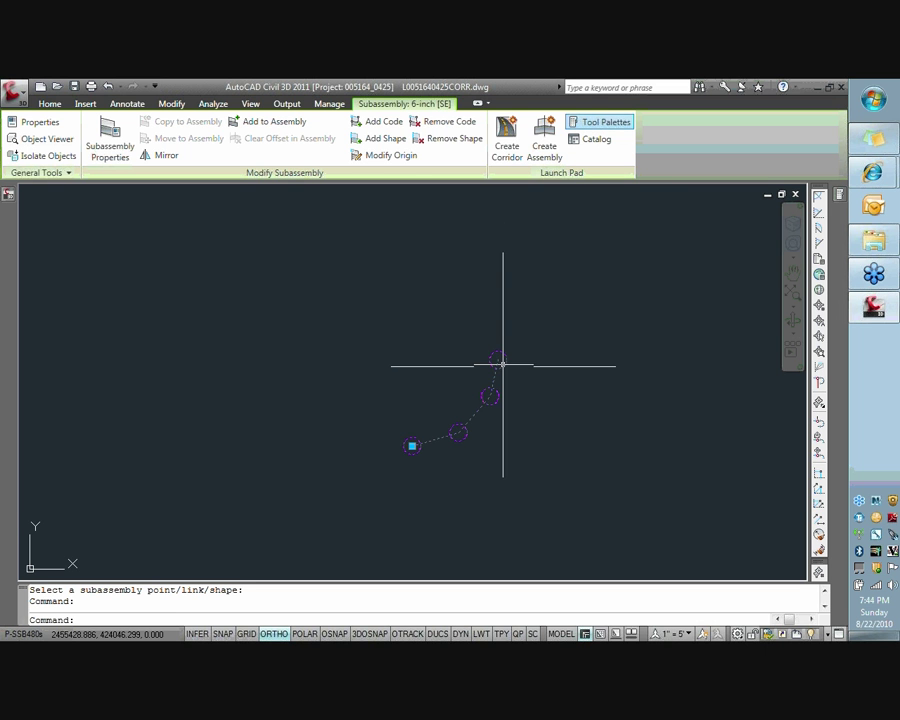
right_click(490, 394)
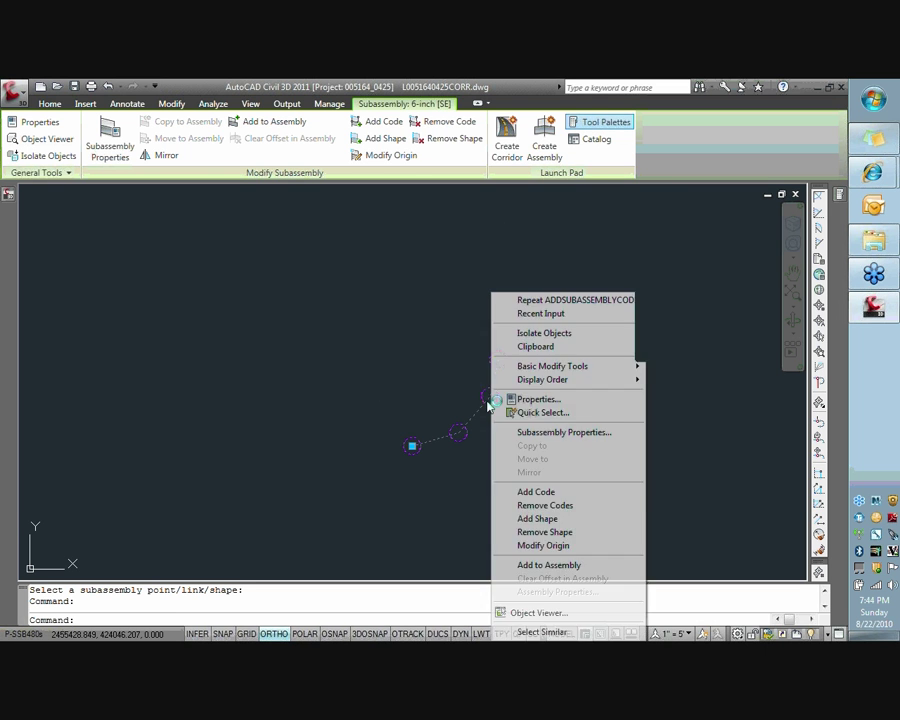
click(521, 491)
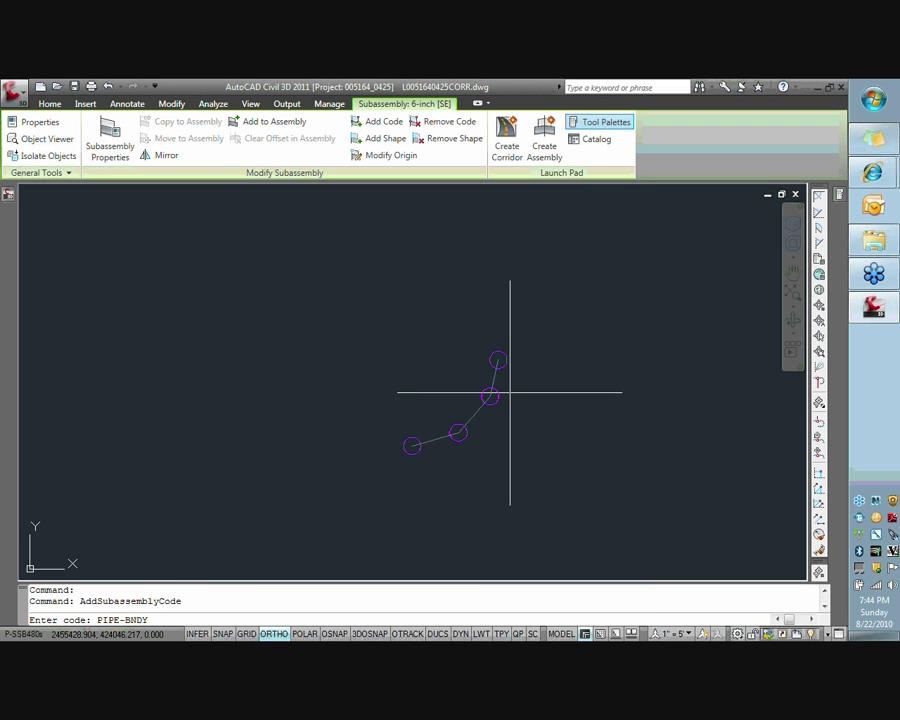
key(Return)
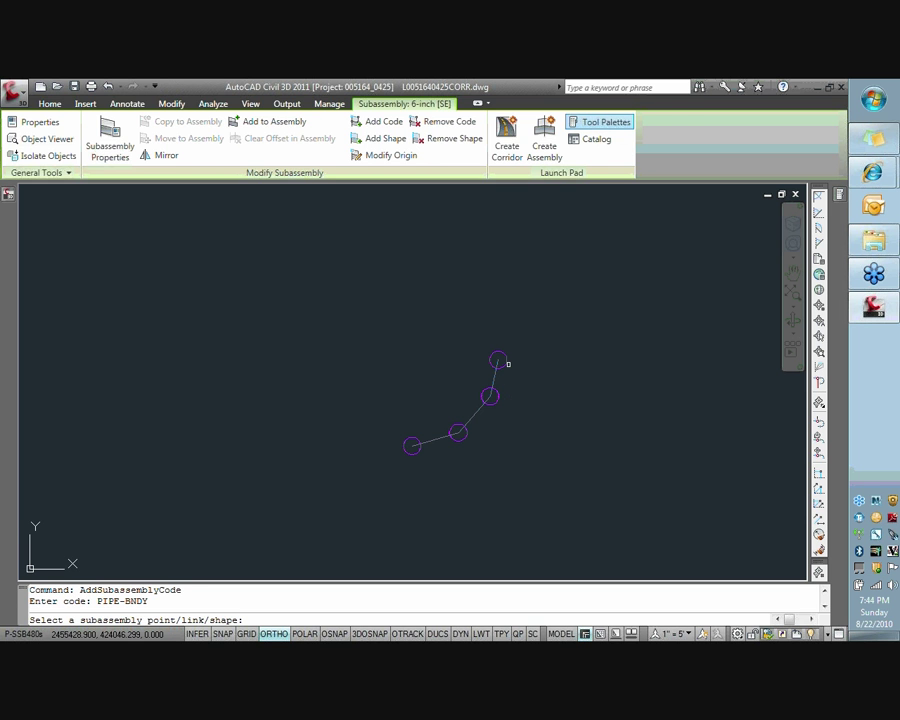
click(498, 360)
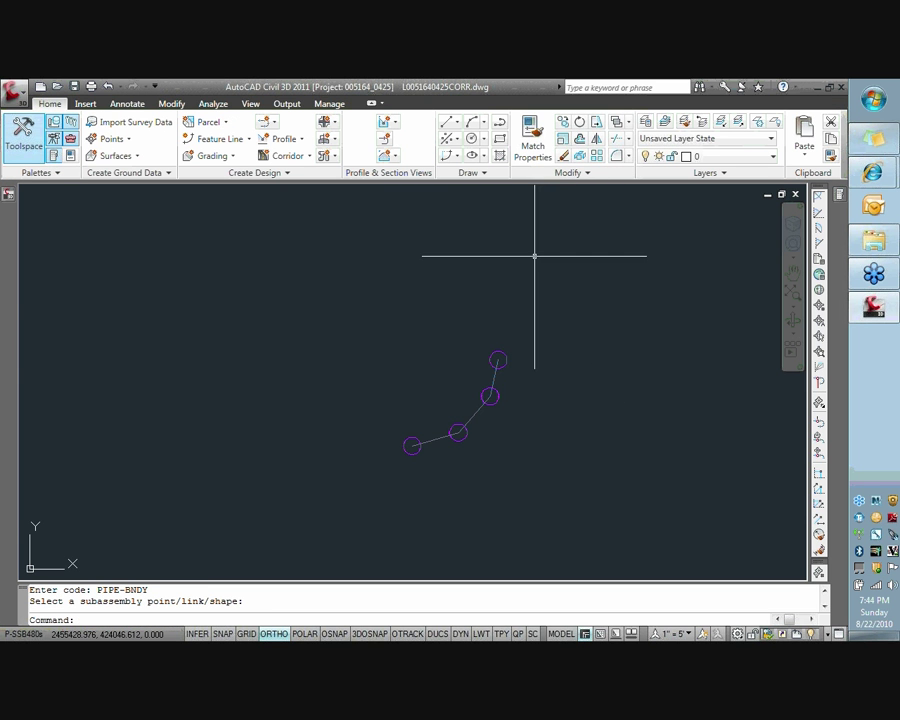
- Create the 6-INCH PIPE assembly with HRG_Basic style and place its baseline in the drawing
scroll(534, 255, down, 3)
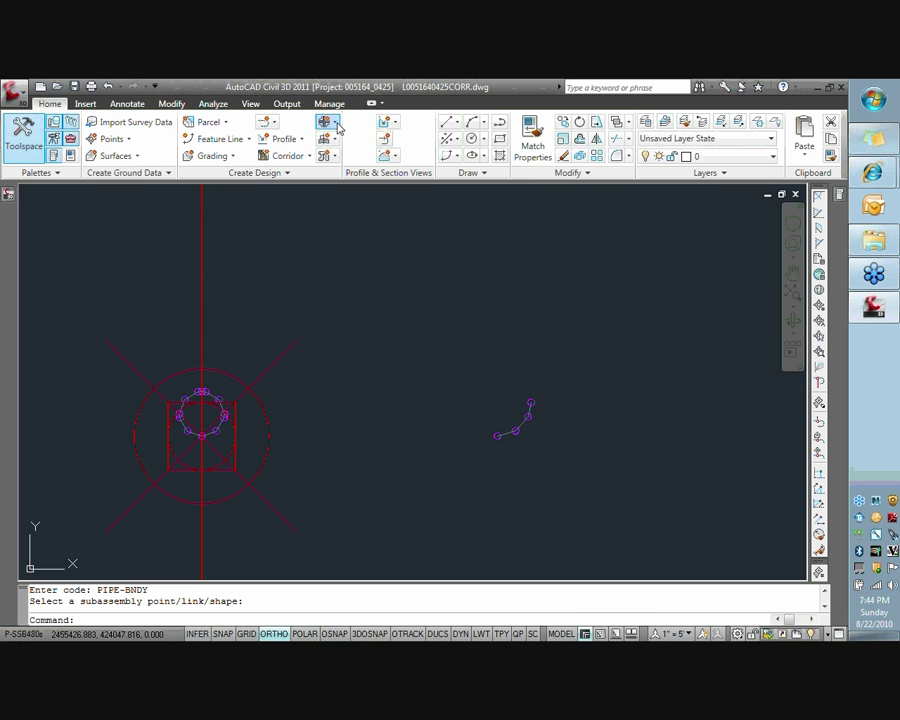
click(335, 122)
click(291, 202)
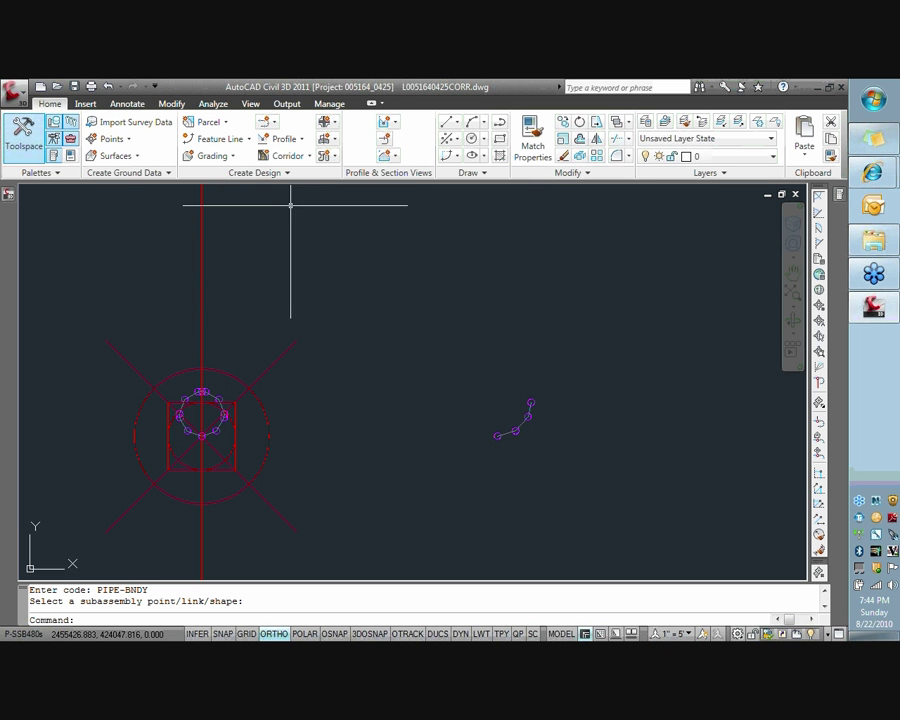
click(336, 139)
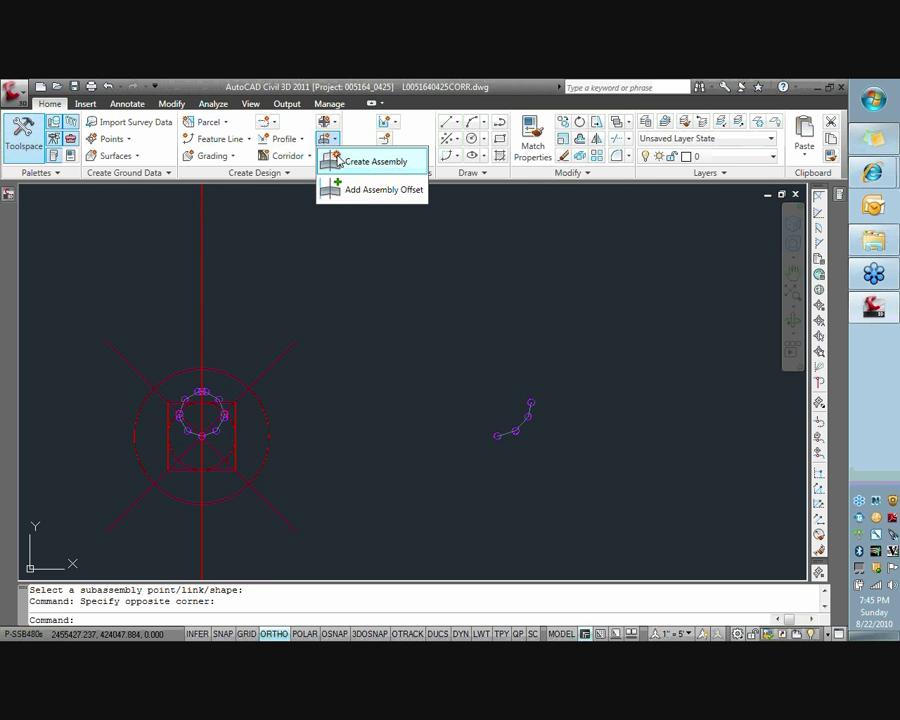
click(349, 163)
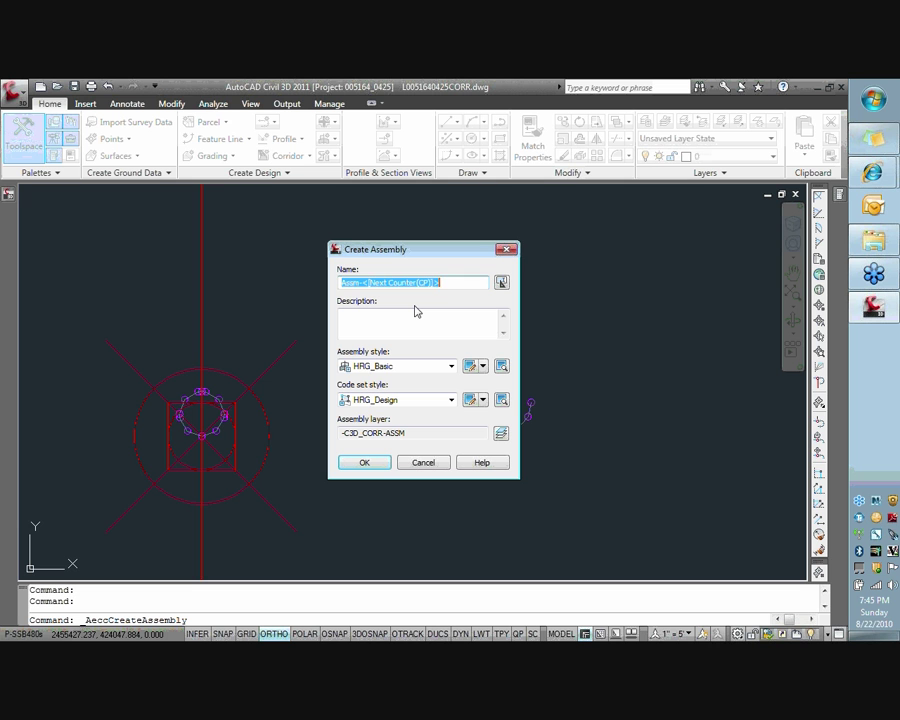
text(6-INCH PIPE)
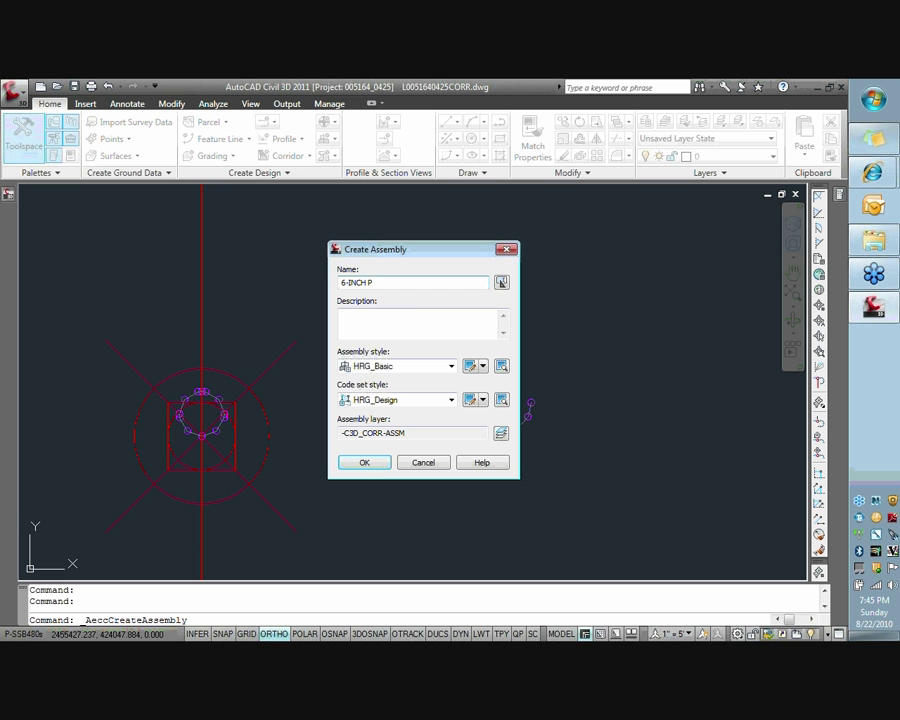
click(385, 463)
click(440, 381)
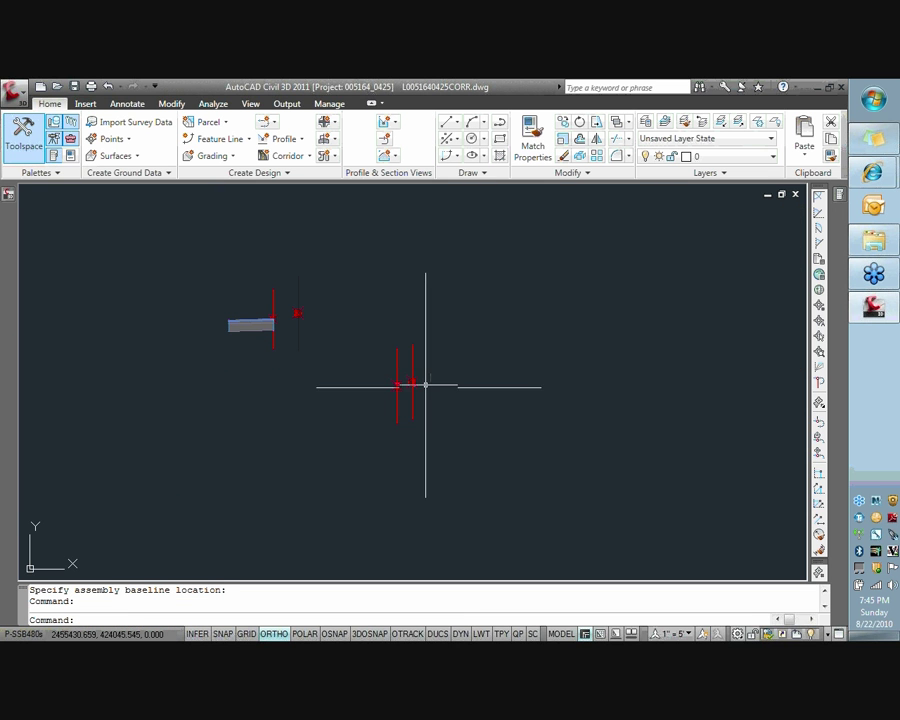
- Attach the 6-inch [SE] subassembly at the 6-INCH PIPE assembly marker
scroll(414, 386, up, 4)
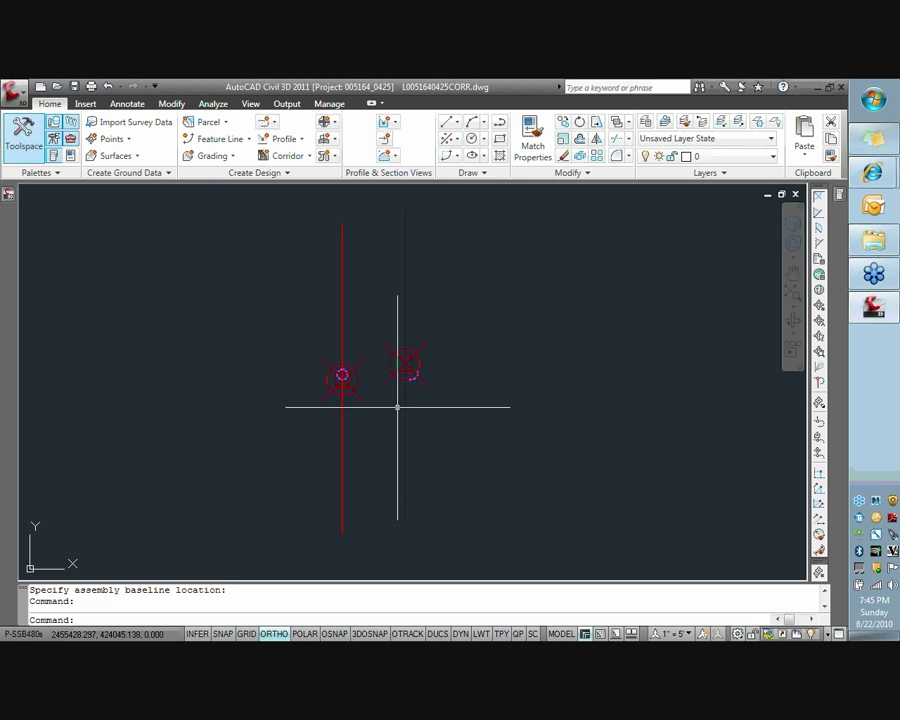
scroll(397, 407, up, 8)
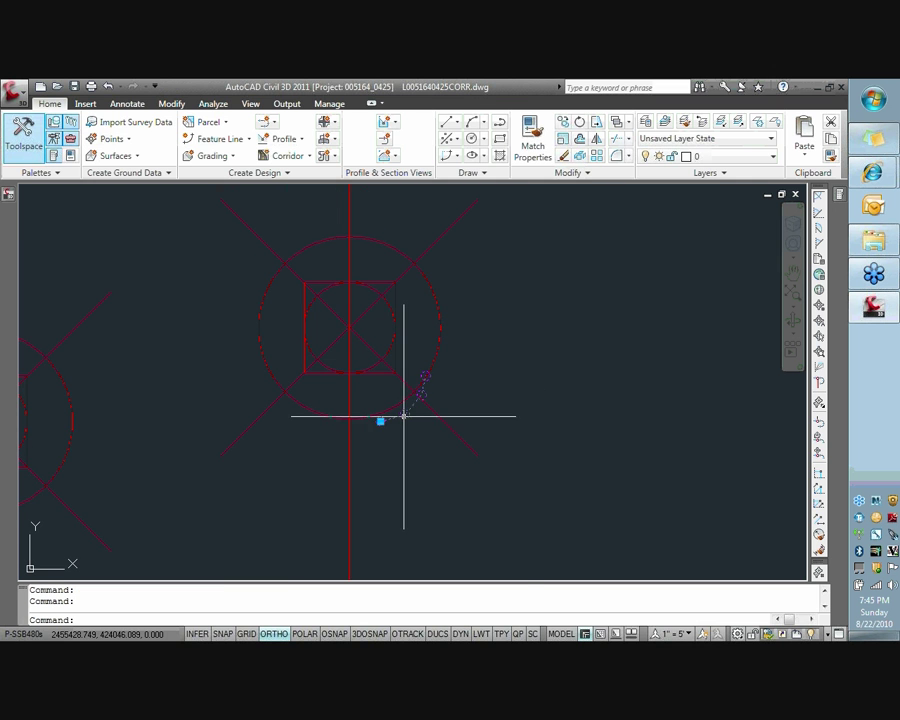
click(392, 419)
right_click(392, 419)
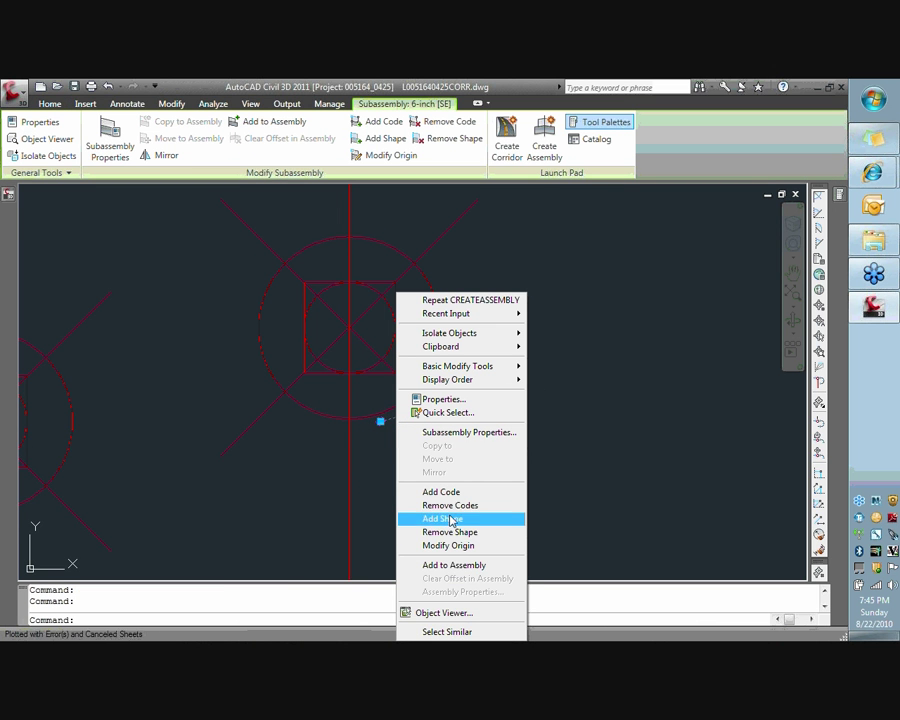
click(454, 565)
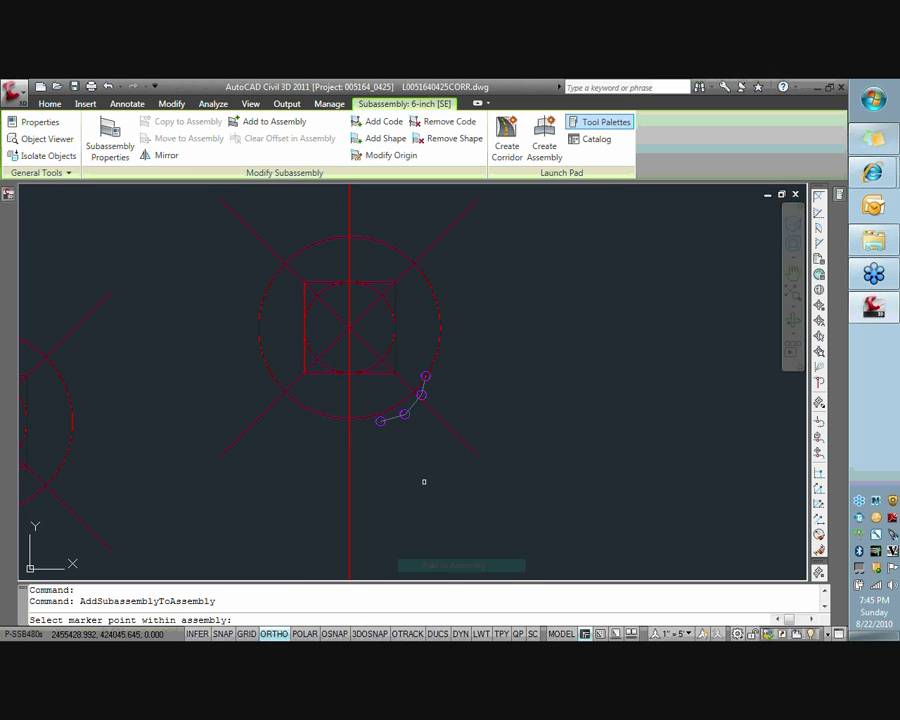
click(389, 374)
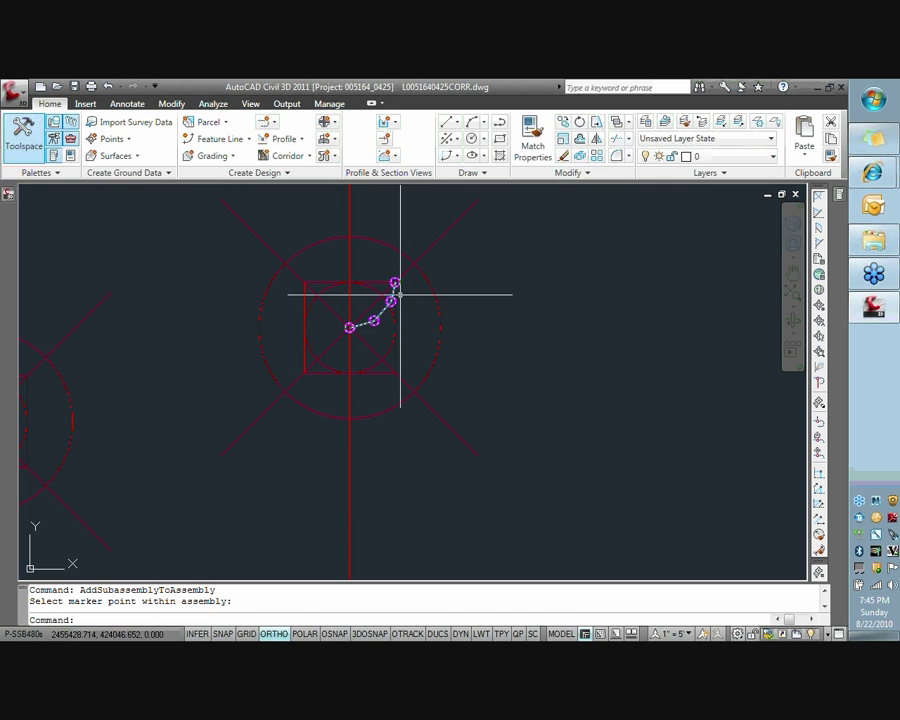
- Mirror the attached SE arc at the marker to complete the bottom half-ring
middle_drag(362, 326, 380, 392)
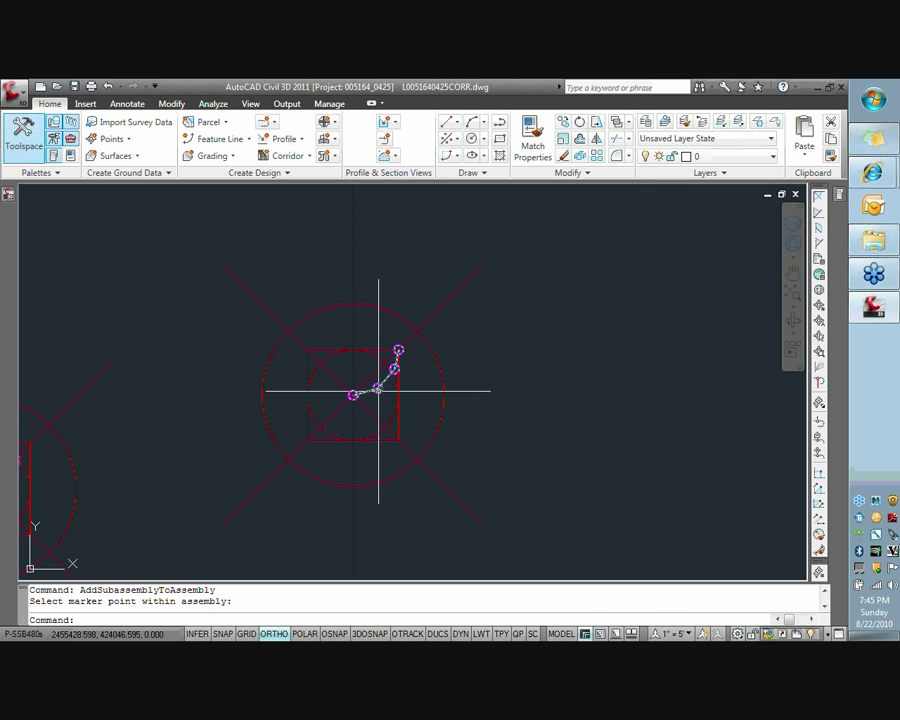
click(378, 392)
right_click(378, 392)
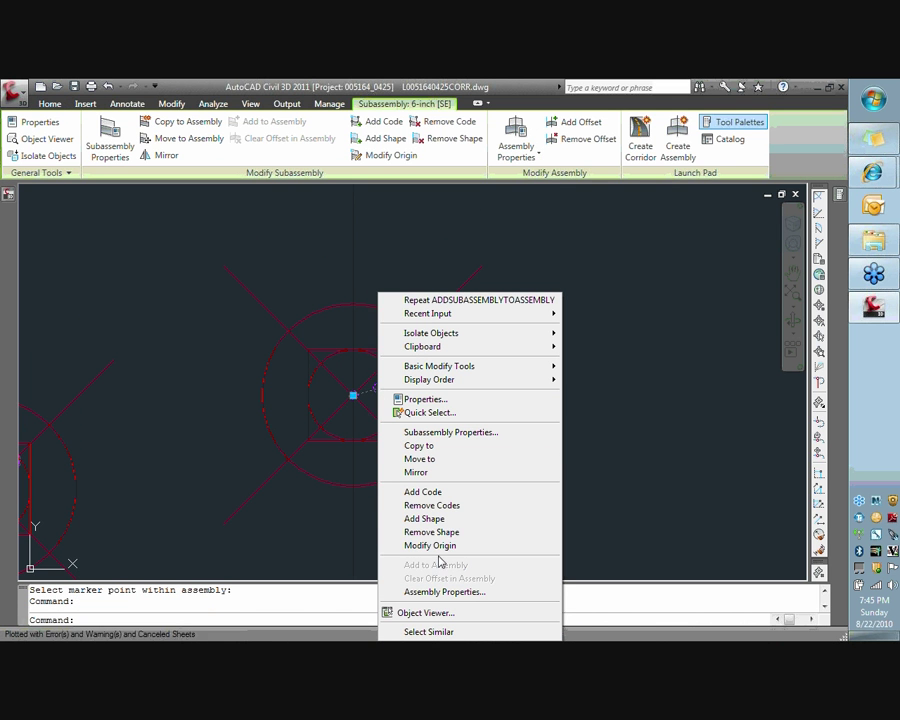
click(425, 473)
click(352, 440)
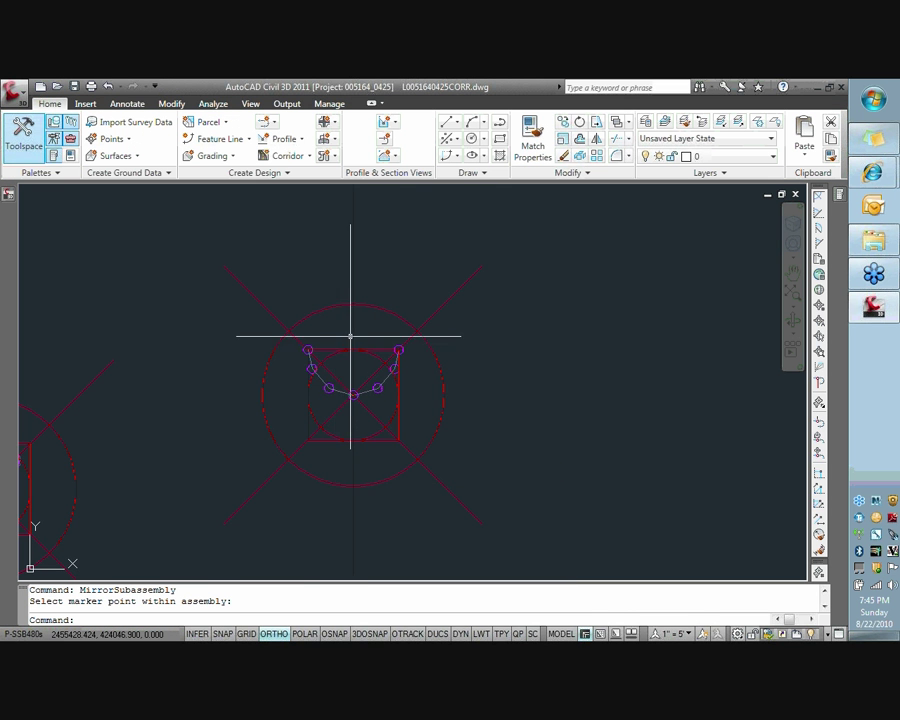
middle_drag(350, 336, 354, 416)
mouse_move(438, 442)
middle_down()
mouse_move(434, 424)
mouse_move(410, 404)
middle_up()
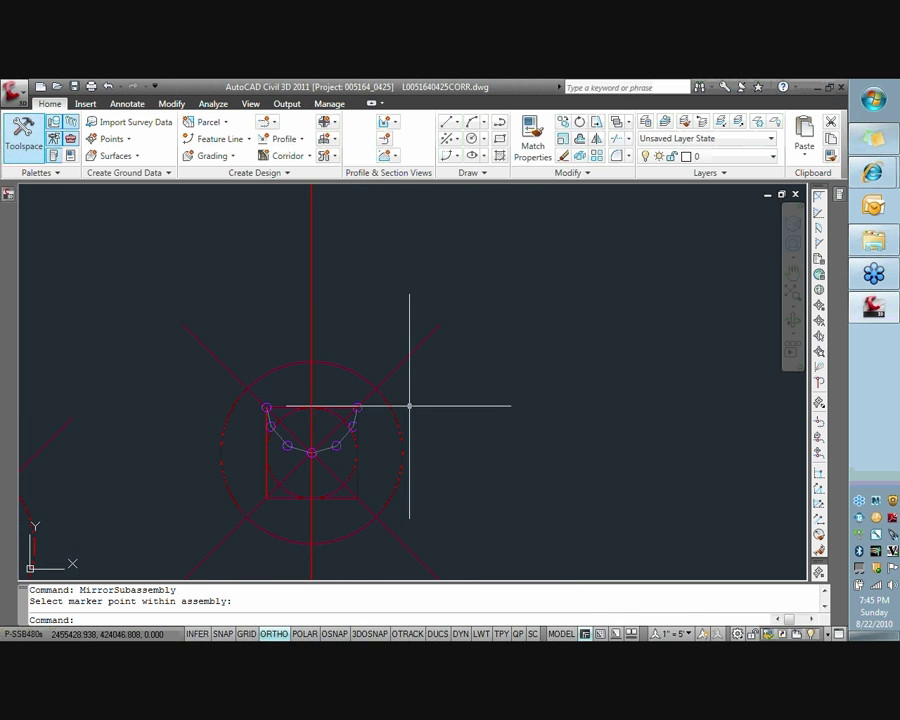
- Draw another 0.5-diameter circle in empty drawing space
mouse_move(547, 417)
middle_down()
mouse_move(445, 405)
mouse_move(408, 422)
mouse_move(382, 416)
middle_up()
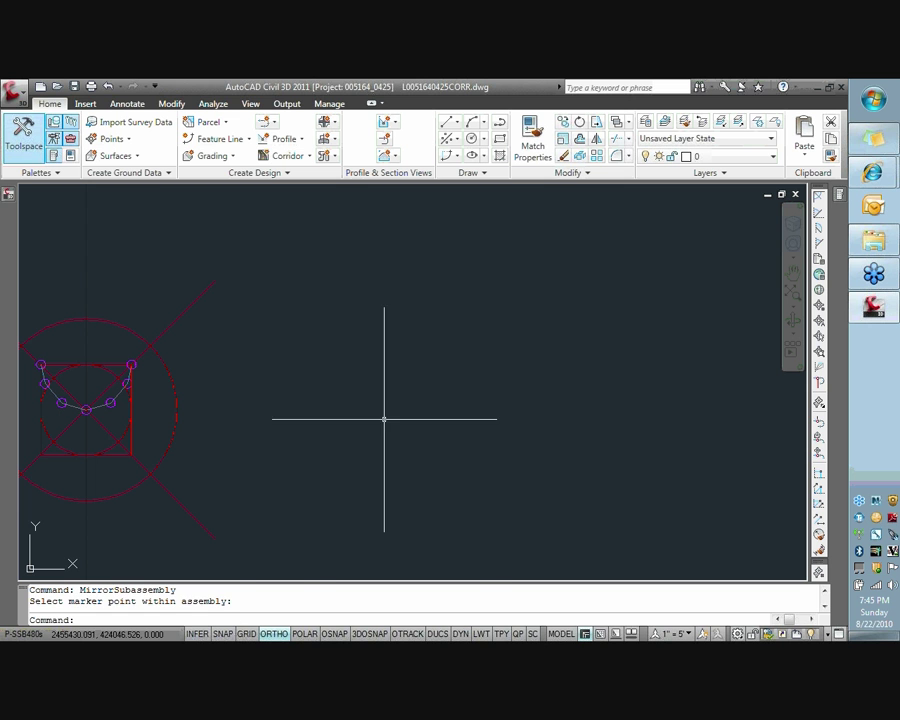
text(c)
key(Return)
click(382, 409)
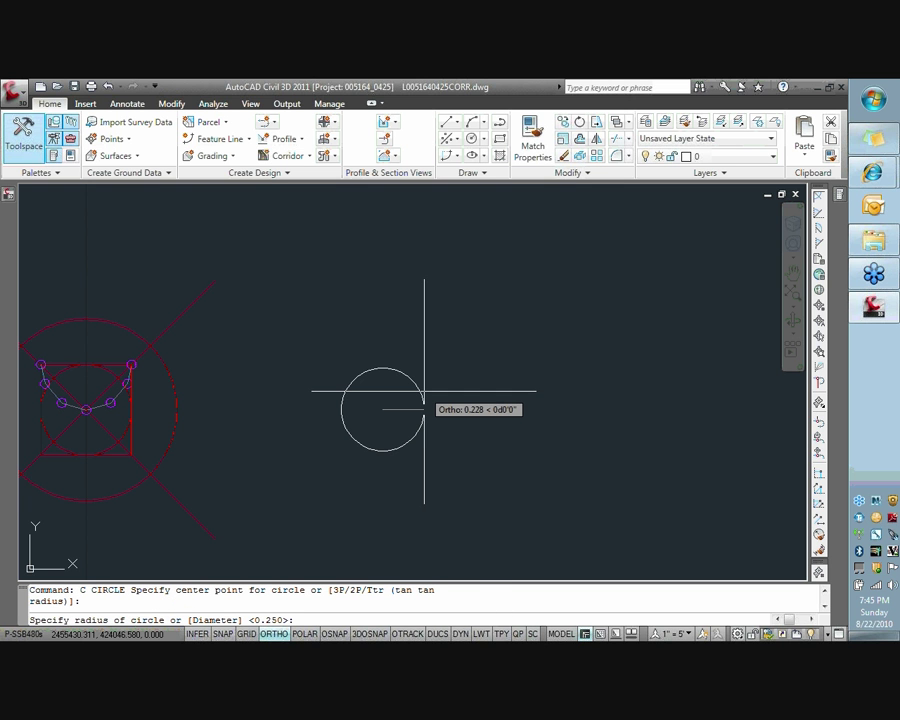
key(Return)
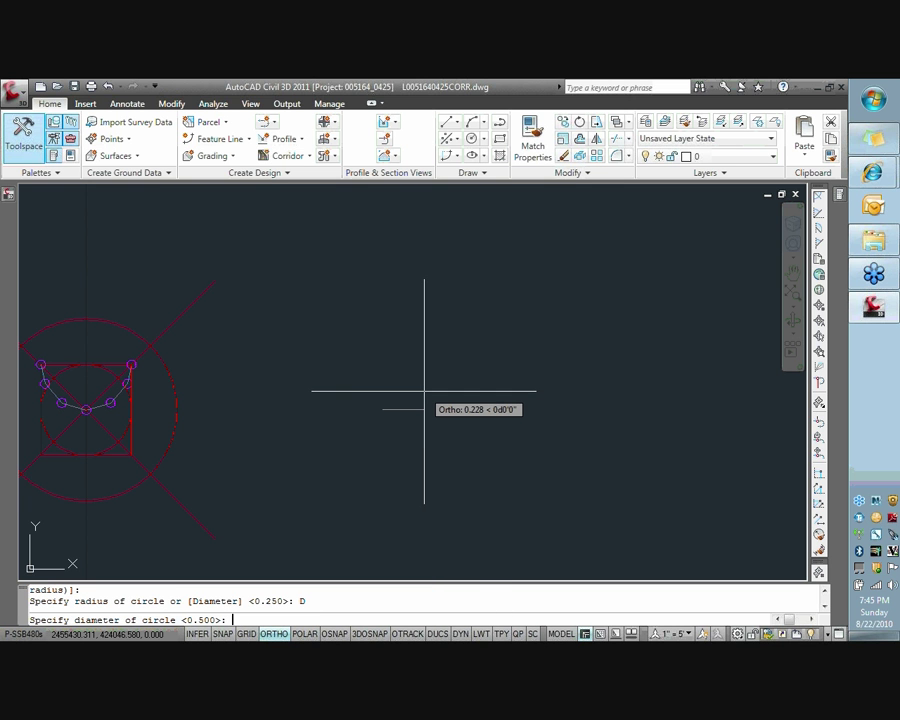
text(.5)
key(Return)
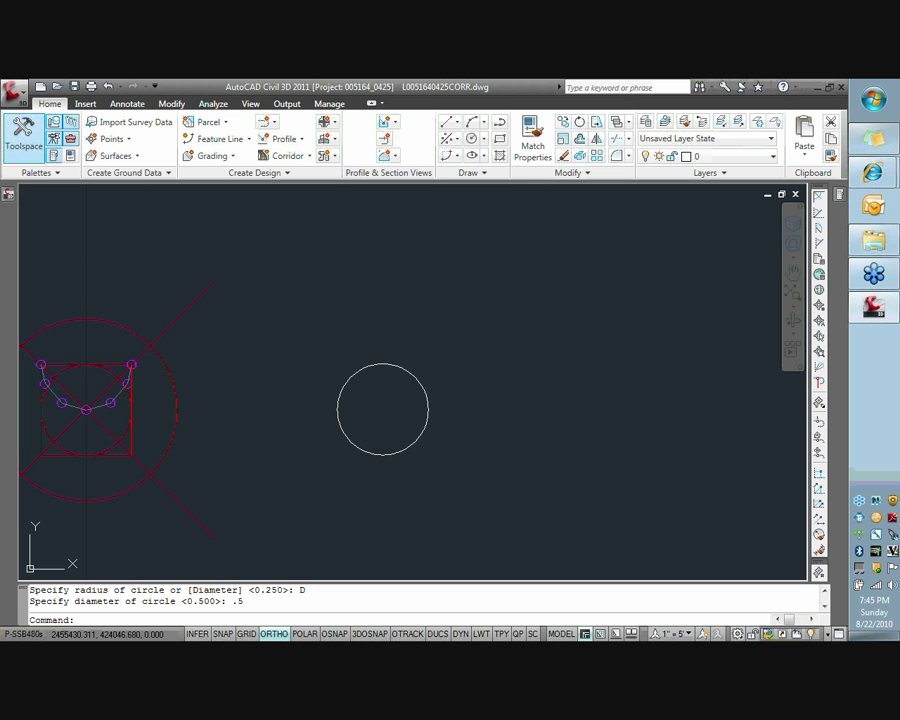
- Draw rays from the circle's centre pointing right and up
text(RAY)
key(Return)
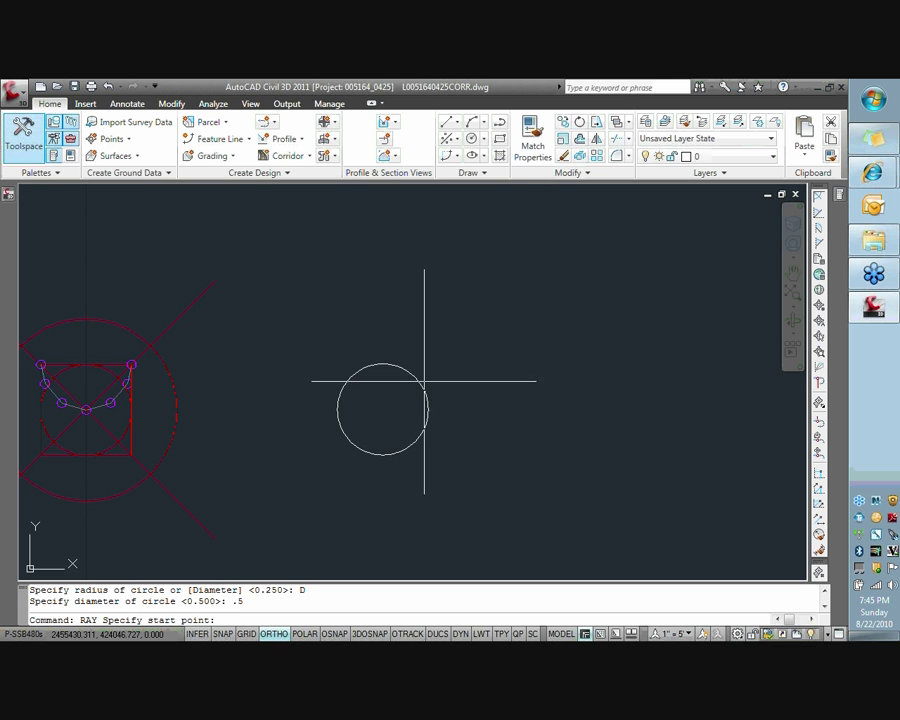
text(CEN)
key(Return)
click(423, 386)
click(475, 410)
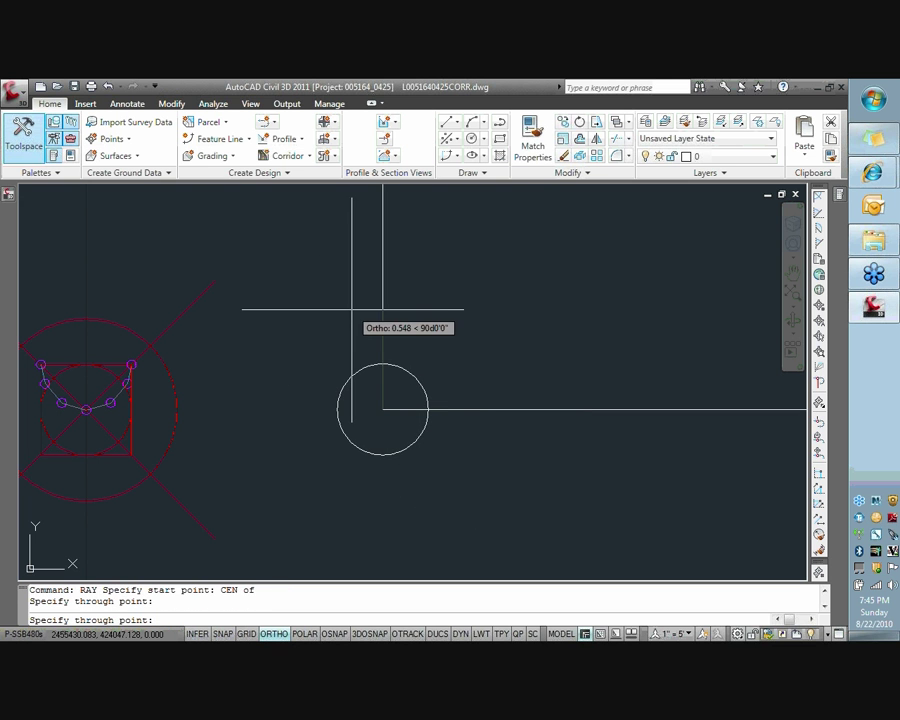
click(355, 305)
key(Return)
key(Escape)
key(Escape)
- Trim the circle against both rays to its upper-right quarter arc
text(TR)
key(Return)
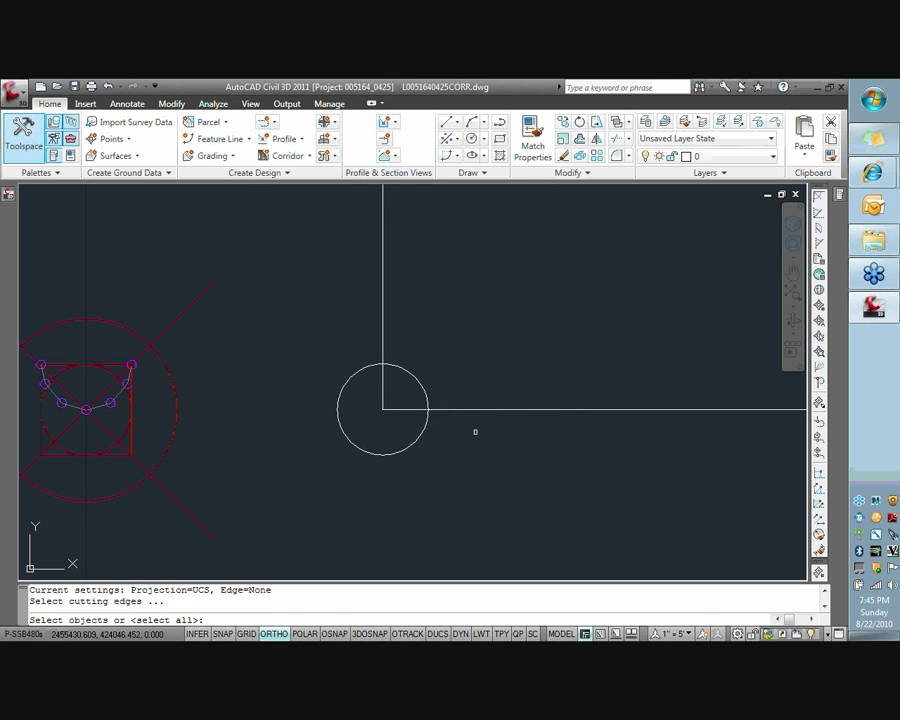
click(490, 432)
click(460, 396)
click(394, 292)
click(333, 303)
key(Return)
click(362, 364)
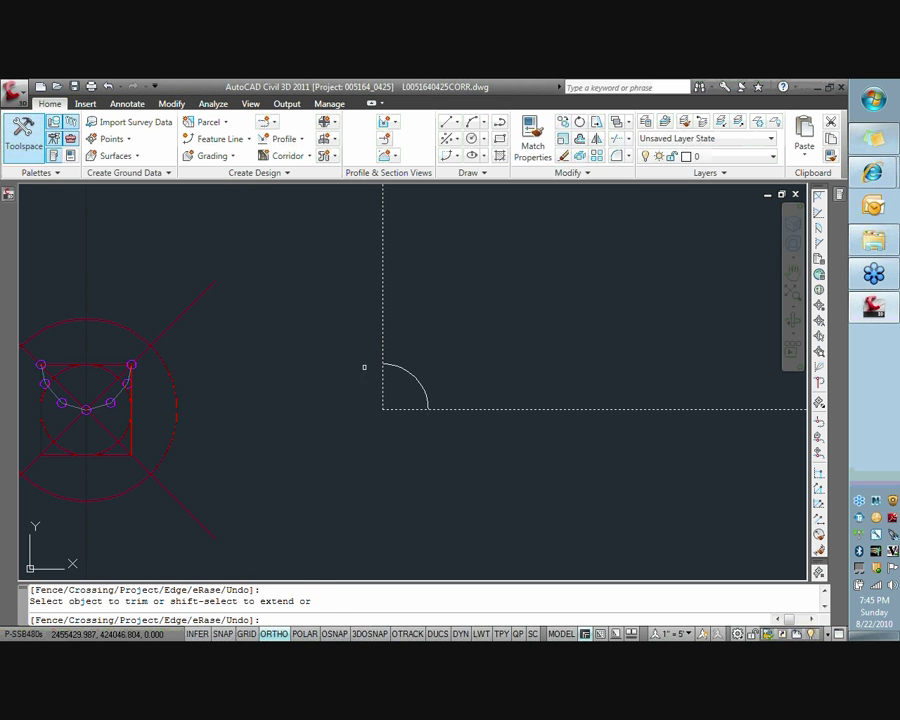
key(Return)
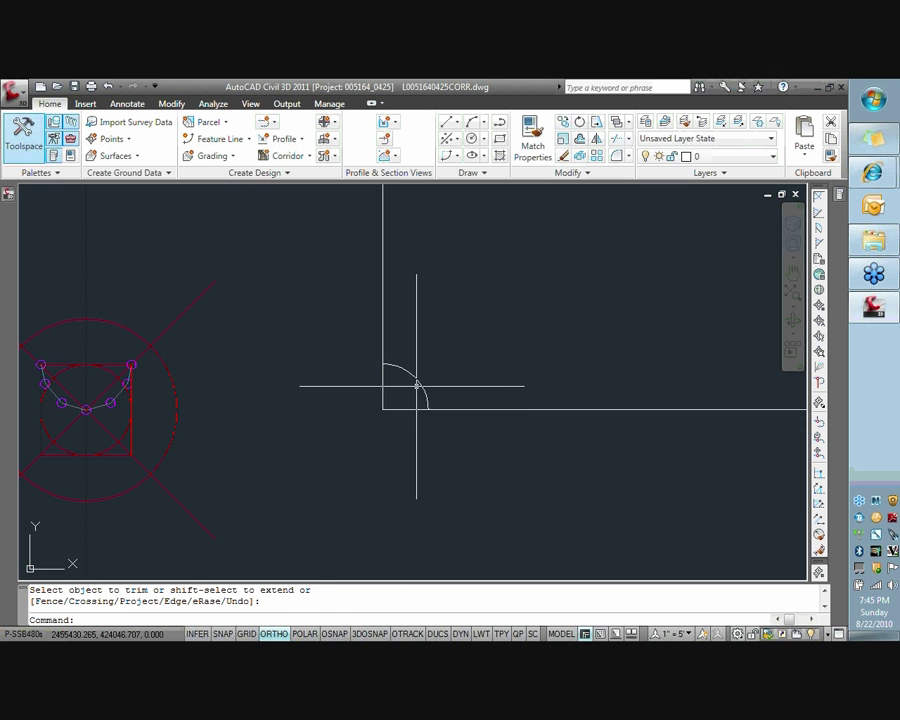
- Erase the two helper rays
click(401, 425)
click(378, 390)
text(E)
key(Return)
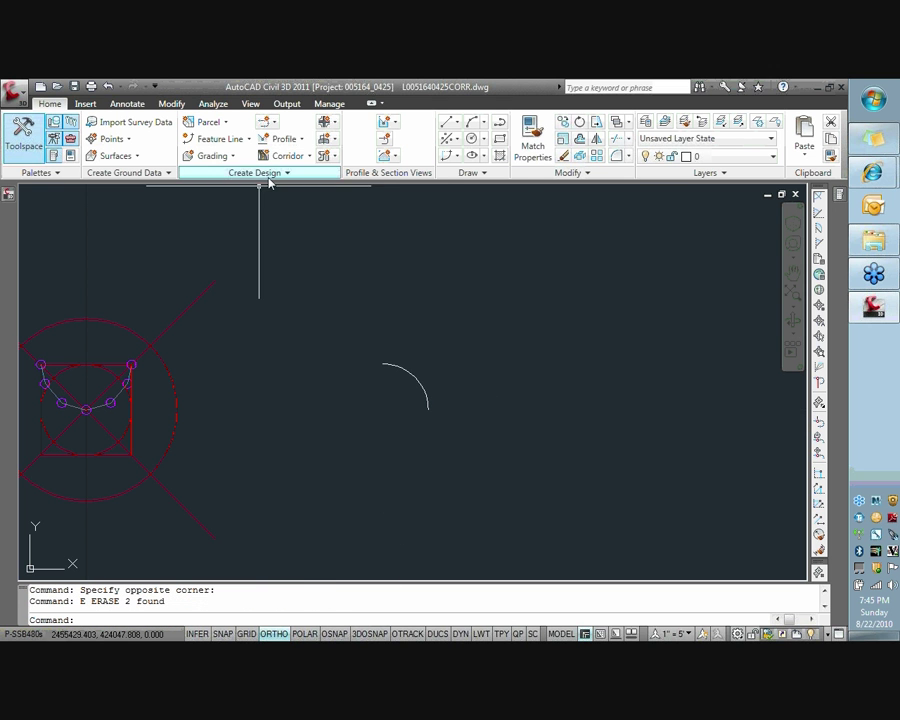
click(261, 175)
- Convert the quarter-arc polyline into subassembly 6-inch [NE] using HRG_Design and single link creation
click(292, 215)
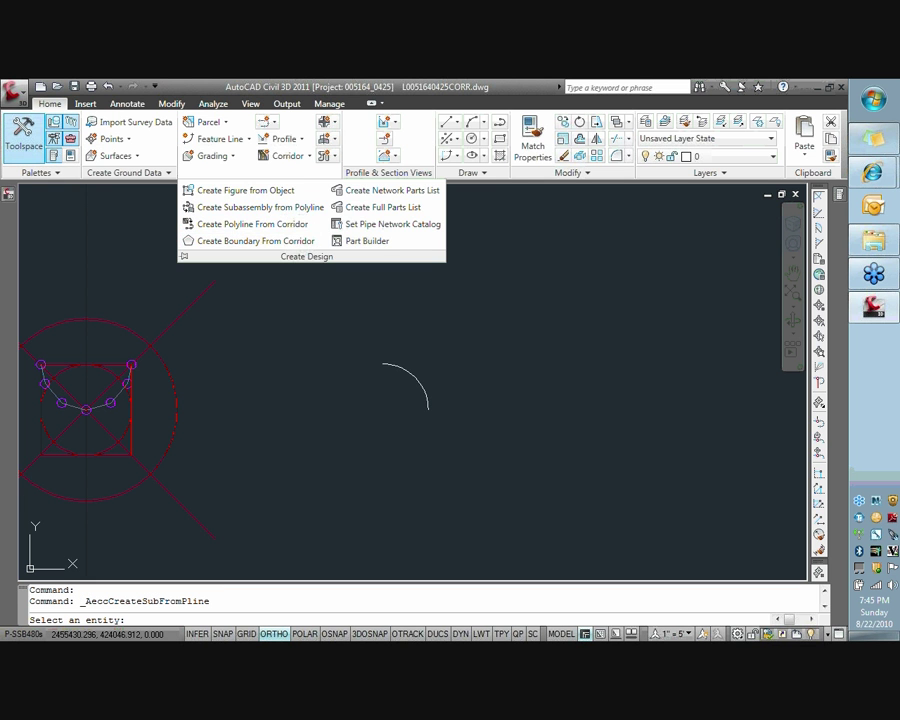
click(425, 386)
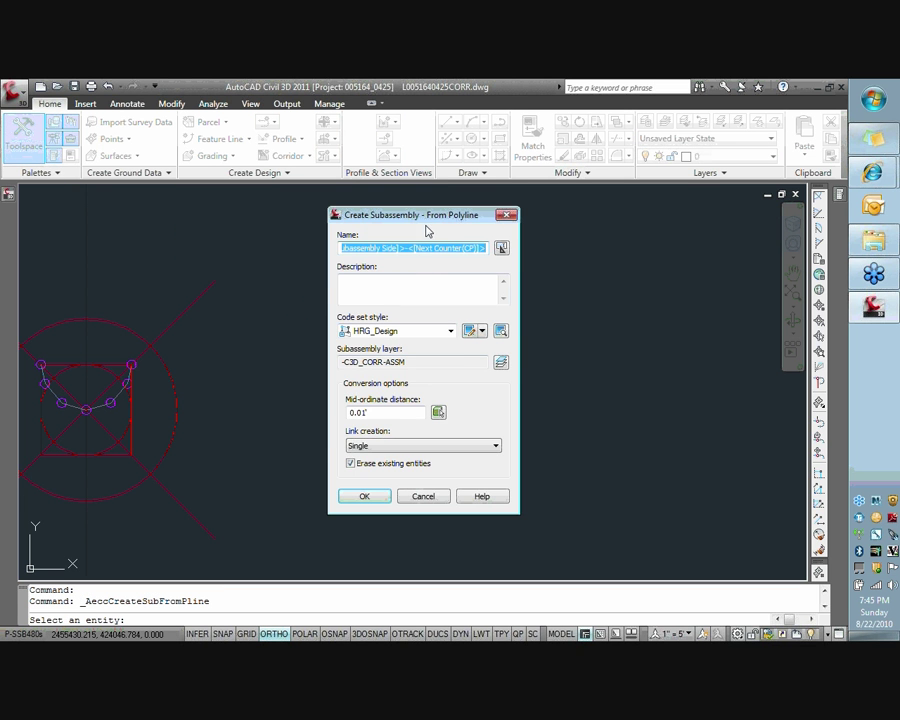
drag(425, 231, 535, 253)
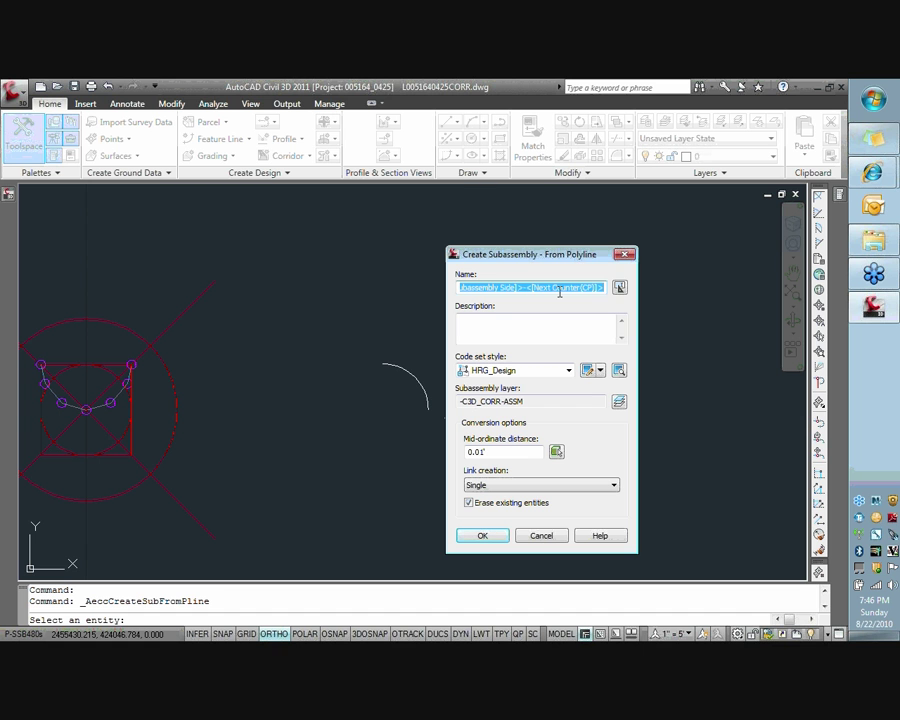
text(6)
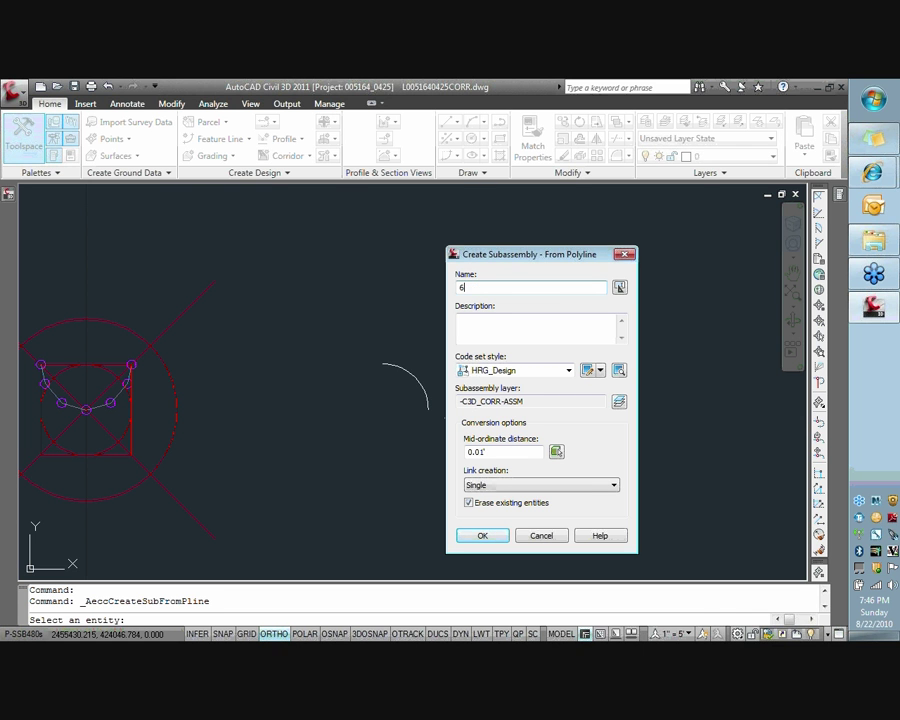
text(-i)
key(Caps_Lock)
text(n)
key(BackSpace)
key(Caps_Lock)
text(NW)
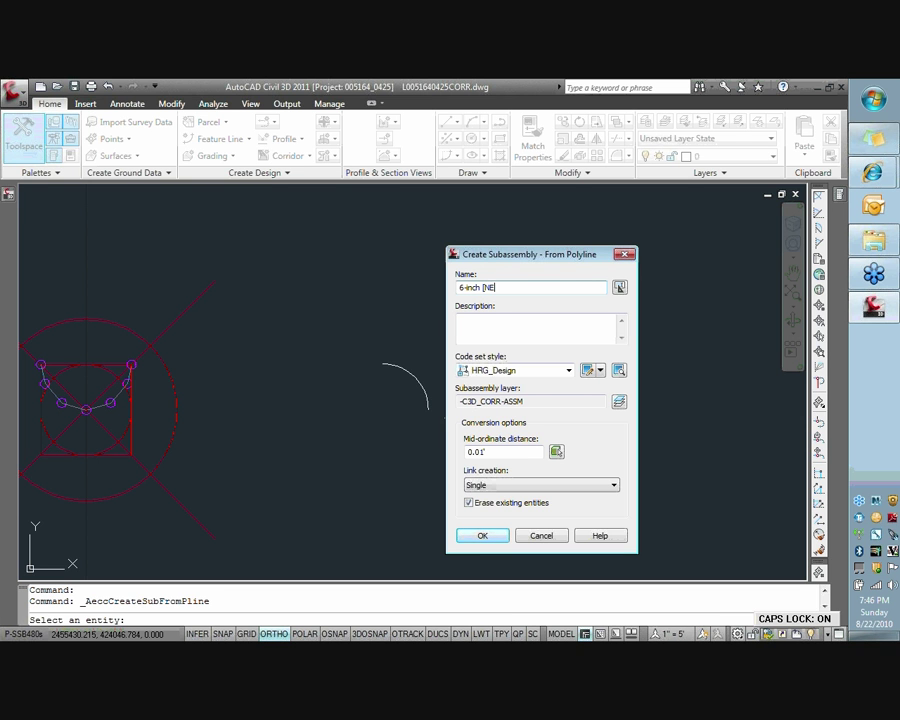
click(481, 533)
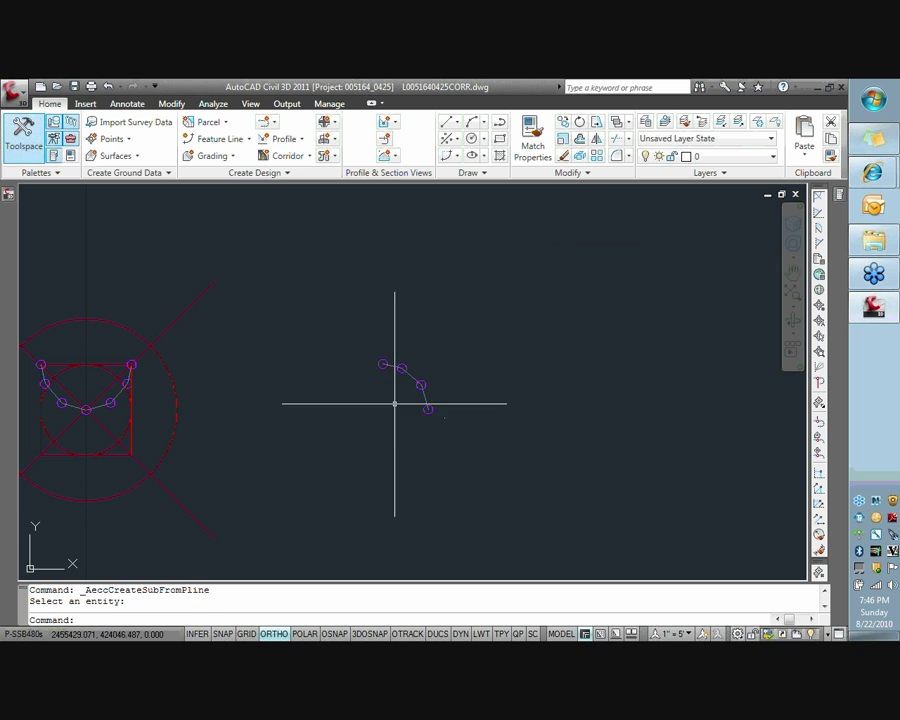
- Rename the subassembly 6-inch [SE] (1) to 6-inch [SW] in its Subassembly Properties
click(60, 398)
right_click(60, 400)
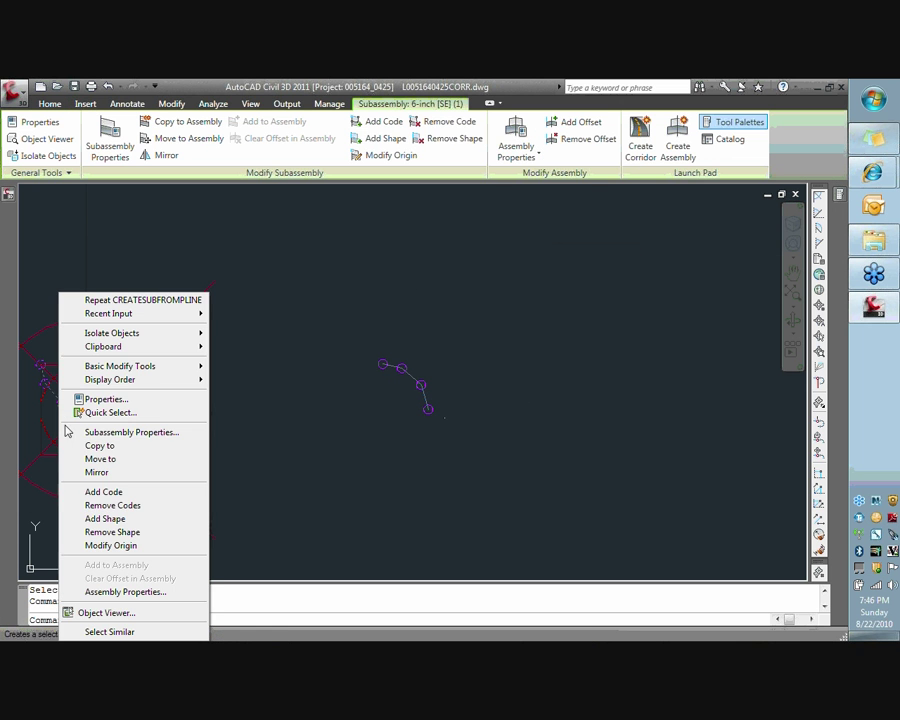
click(113, 435)
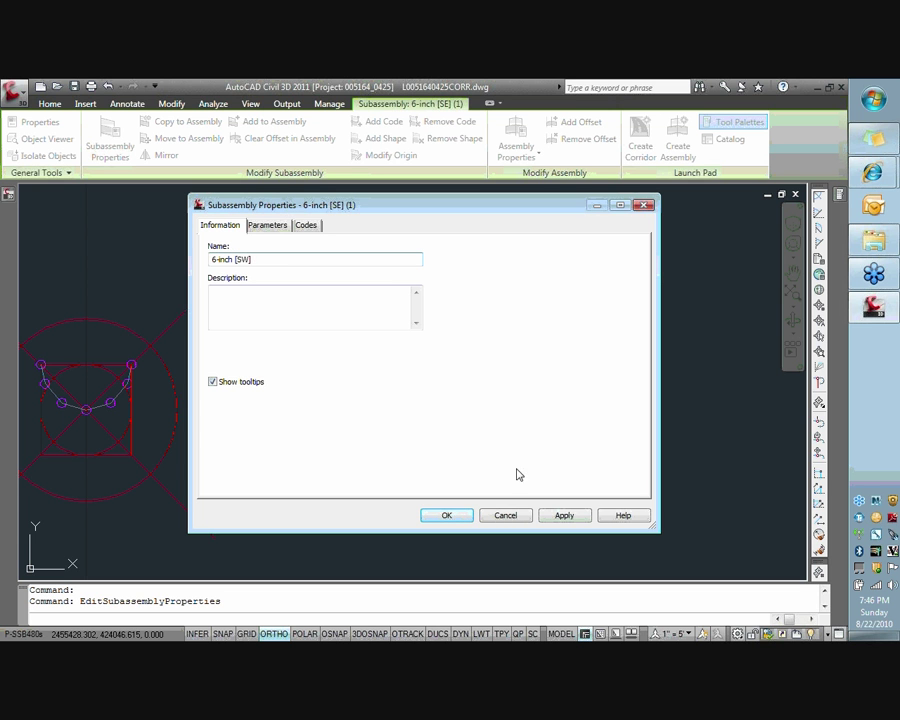
click(445, 515)
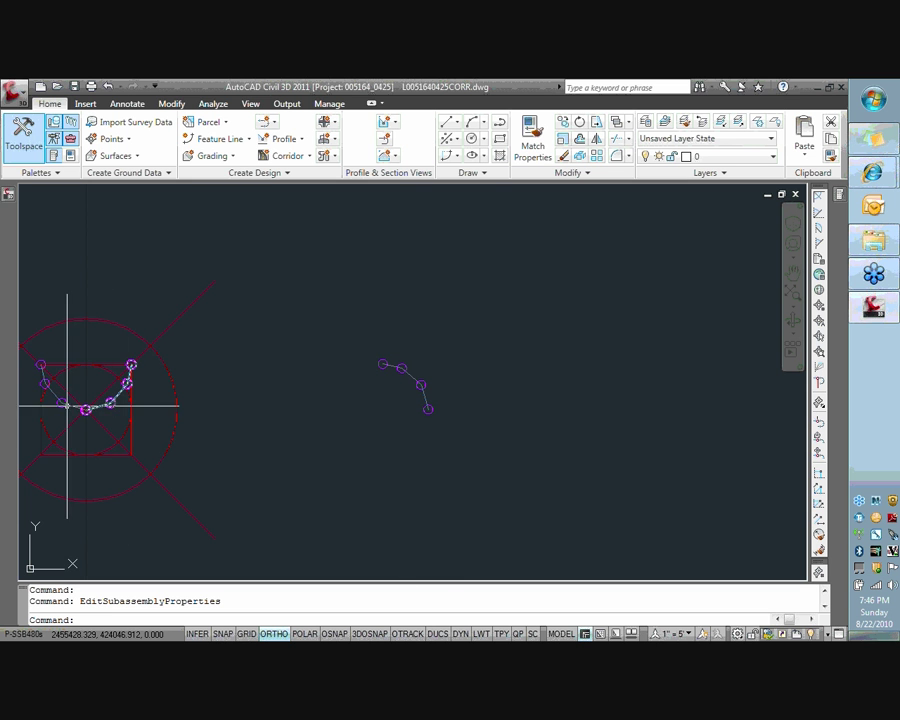
- Start adding the PIPE-TOP code to the NE arc subassembly, ending without picking elements
middle_drag(96, 361, 166, 366)
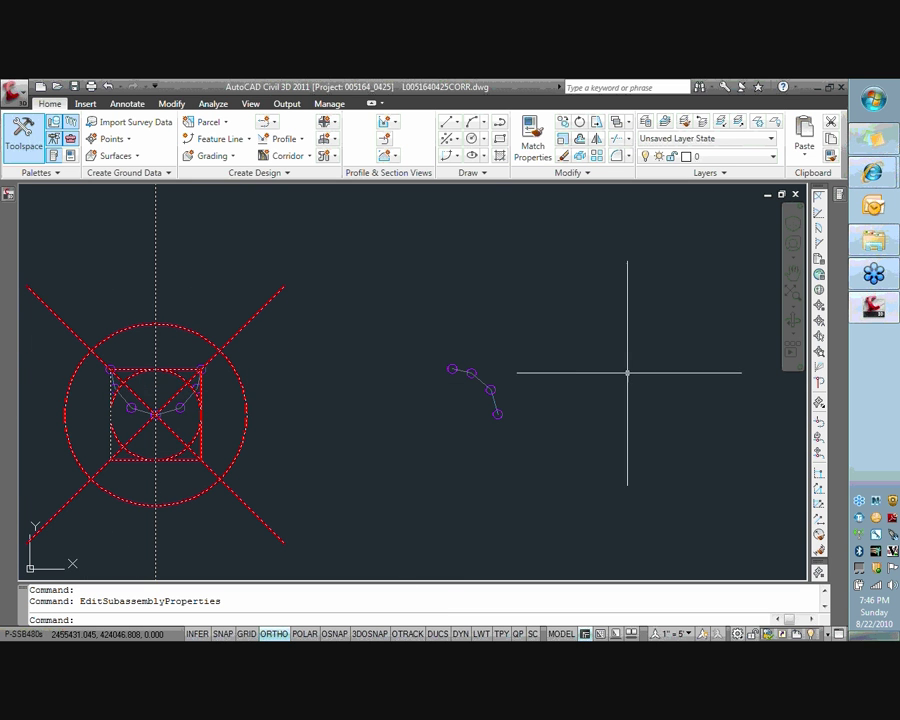
mouse_move(492, 412)
middle_down()
mouse_move(400, 438)
mouse_move(432, 442)
middle_up()
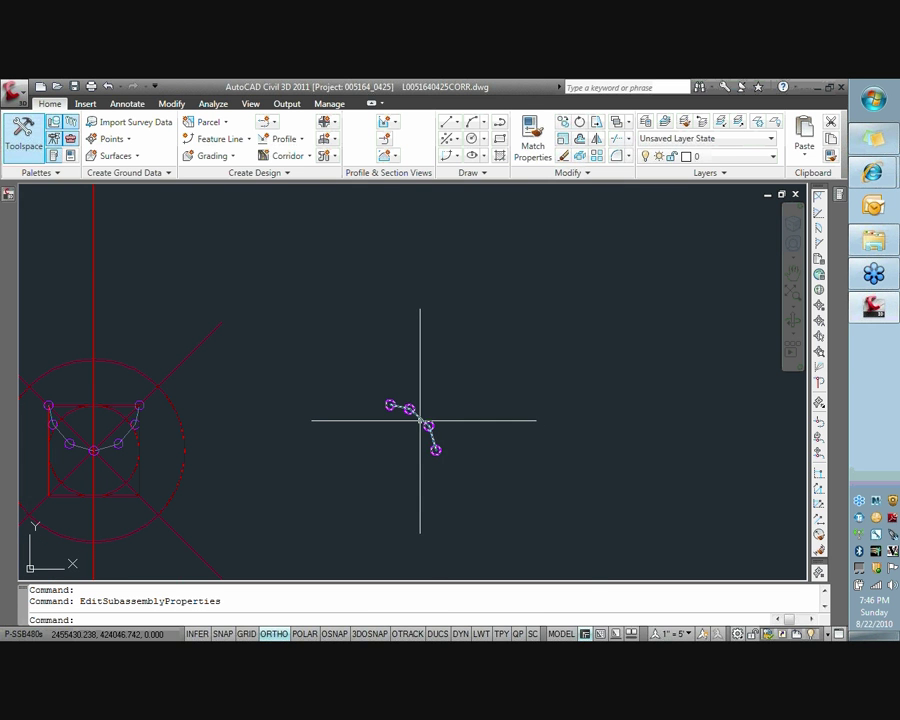
right_click(418, 420)
click(460, 488)
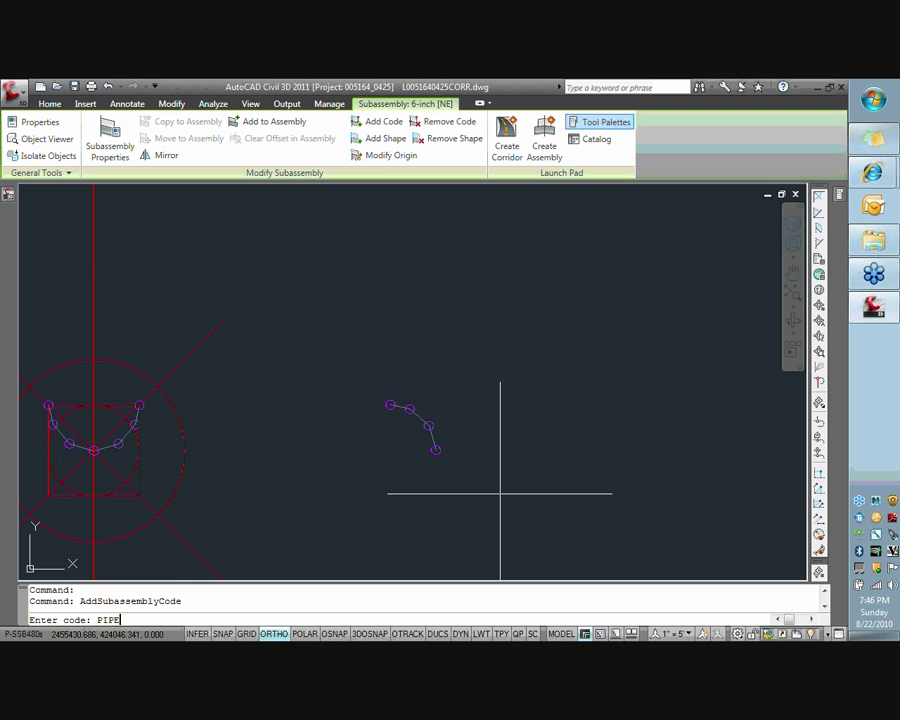
text(PIPE-TOP)
key(Return)
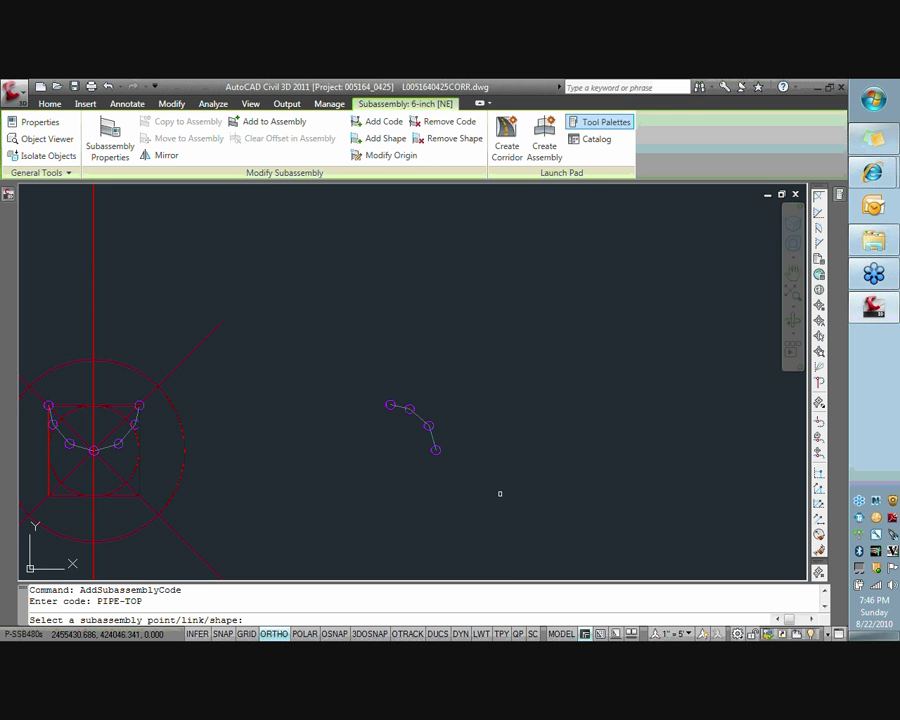
key(Return)
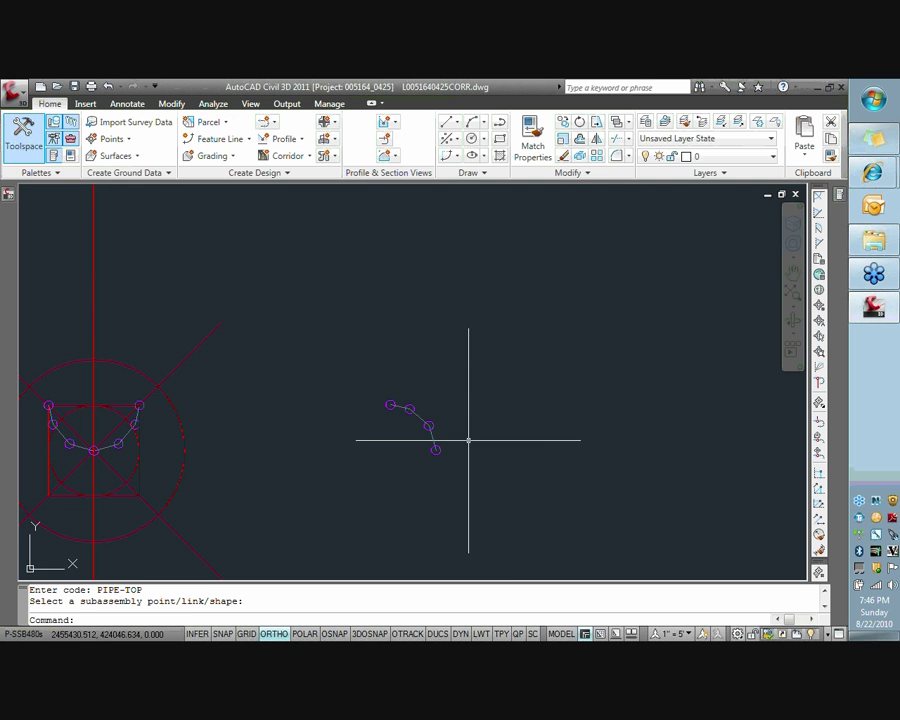
- Apply the PIPE-TOP code to the picked element of the 6-inch [NE] arc
click(432, 440)
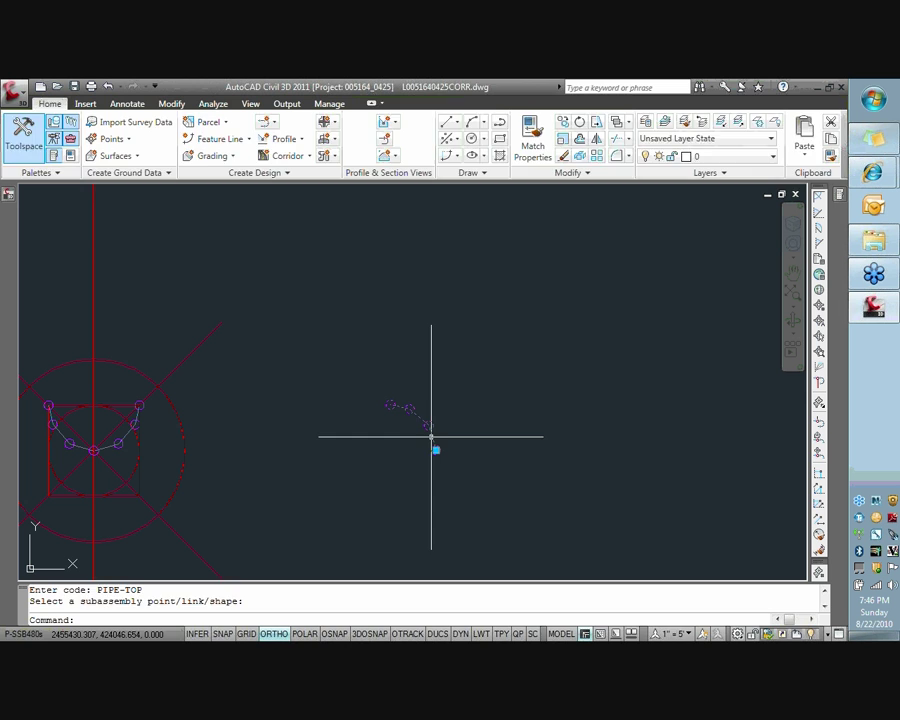
right_click(433, 445)
click(476, 288)
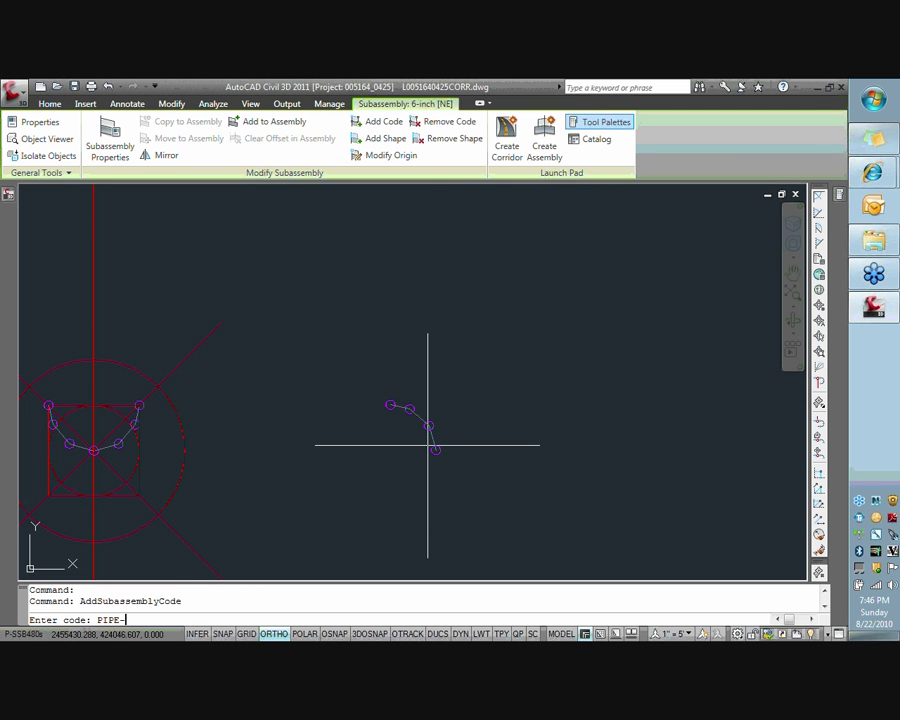
text(PIPE-TOP)
key(Return)
scroll(427, 445, up, 3)
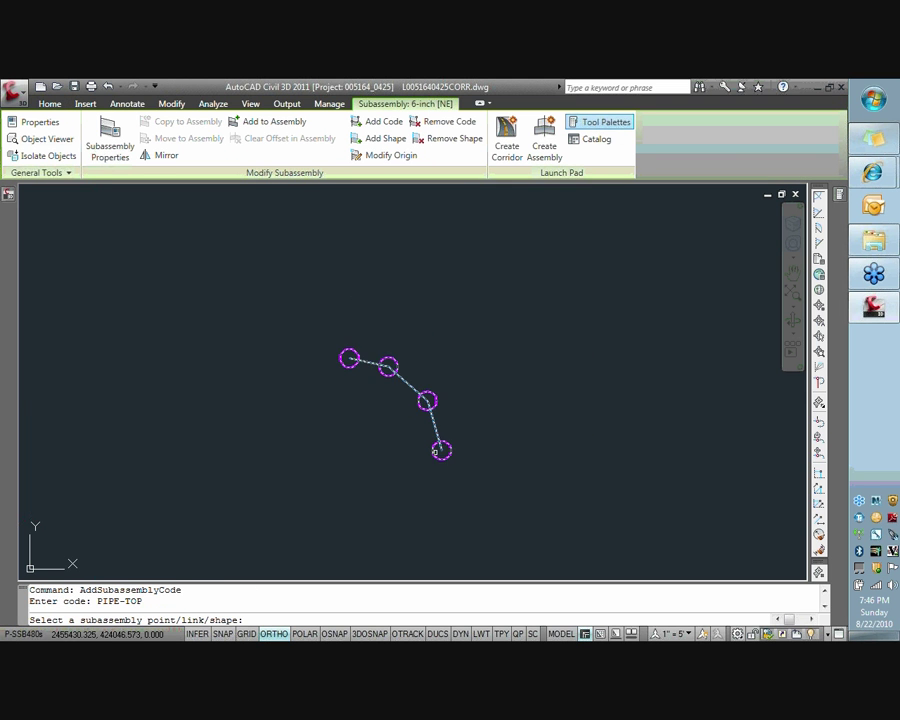
click(438, 449)
- Cancel a further Add Code attempt, bring the pipe assembly back into view, and reselect the NE arc
right_click(437, 428)
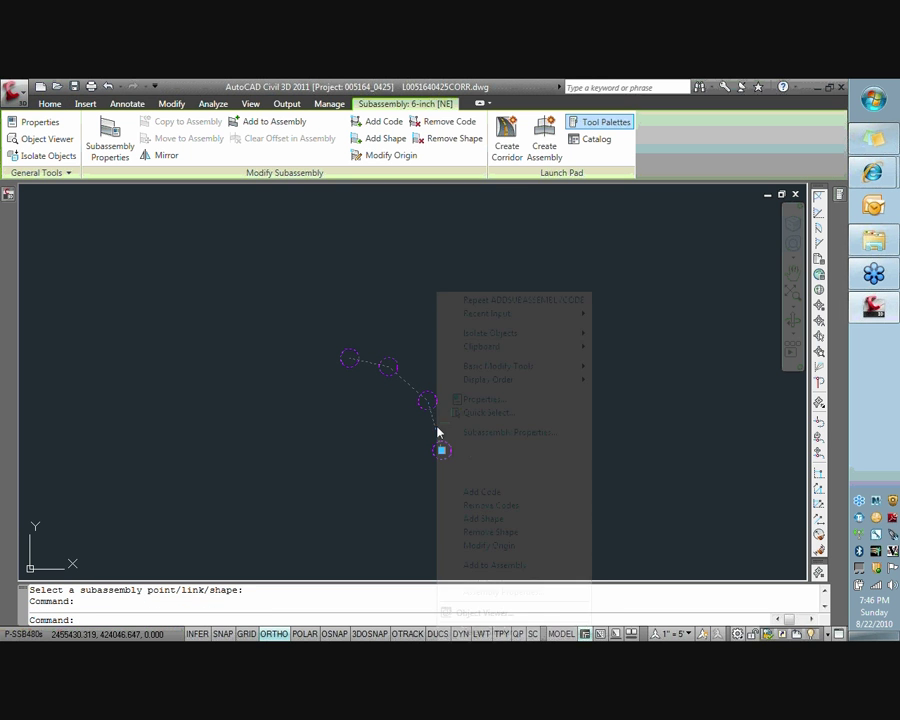
click(482, 489)
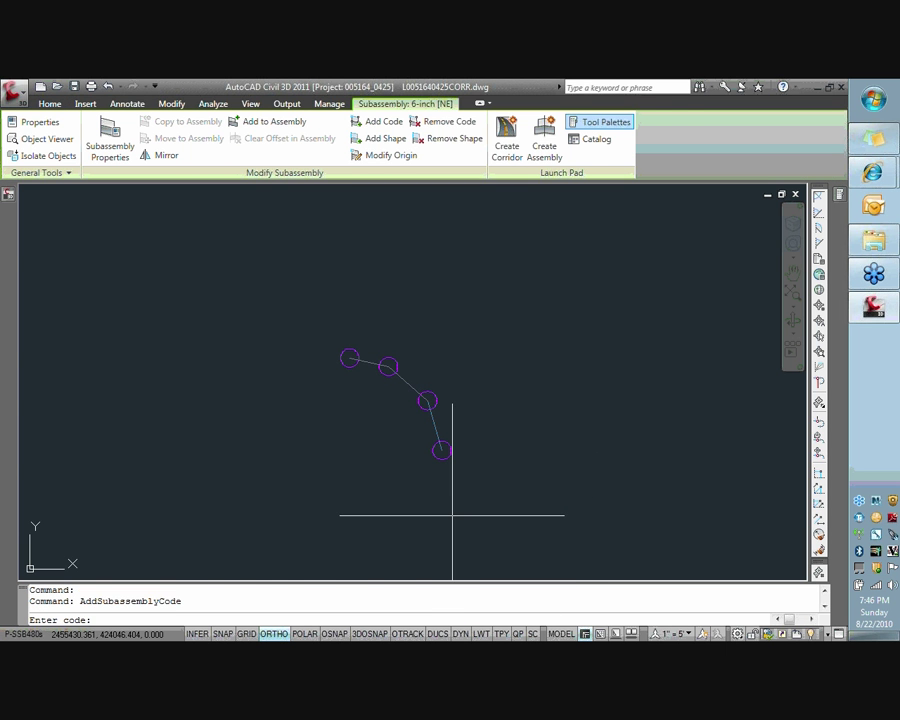
key(Escape)
scroll(402, 311, down, 2)
mouse_move(402, 311)
middle_down()
mouse_move(518, 351)
mouse_move(542, 407)
middle_up()
click(607, 416)
click(592, 413)
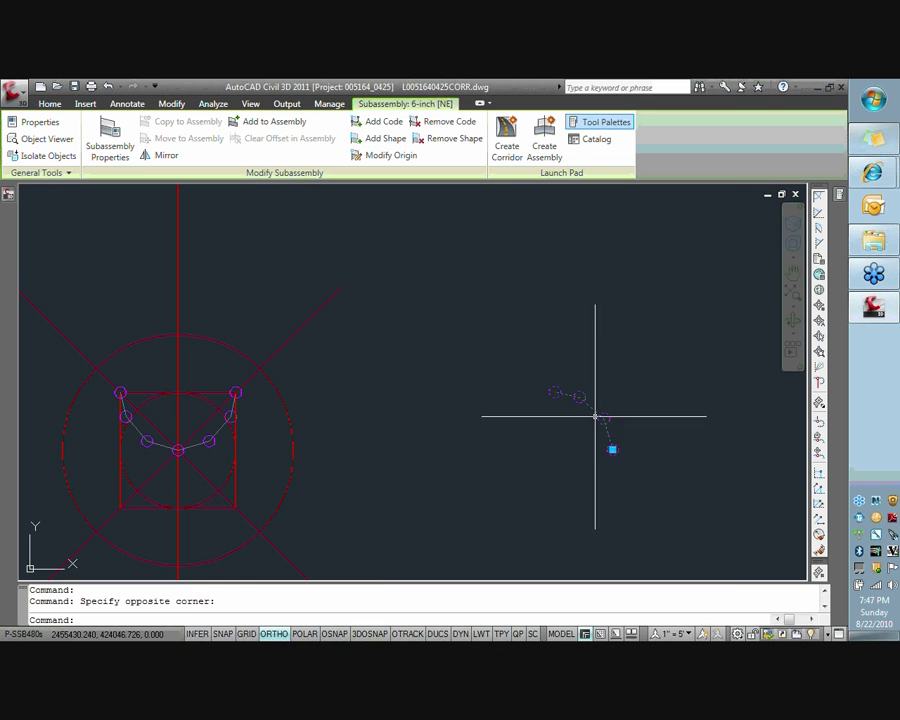
- Attach the 6-inch [NE] arc to the pipe assembly at its top-right marker point
right_click(595, 416)
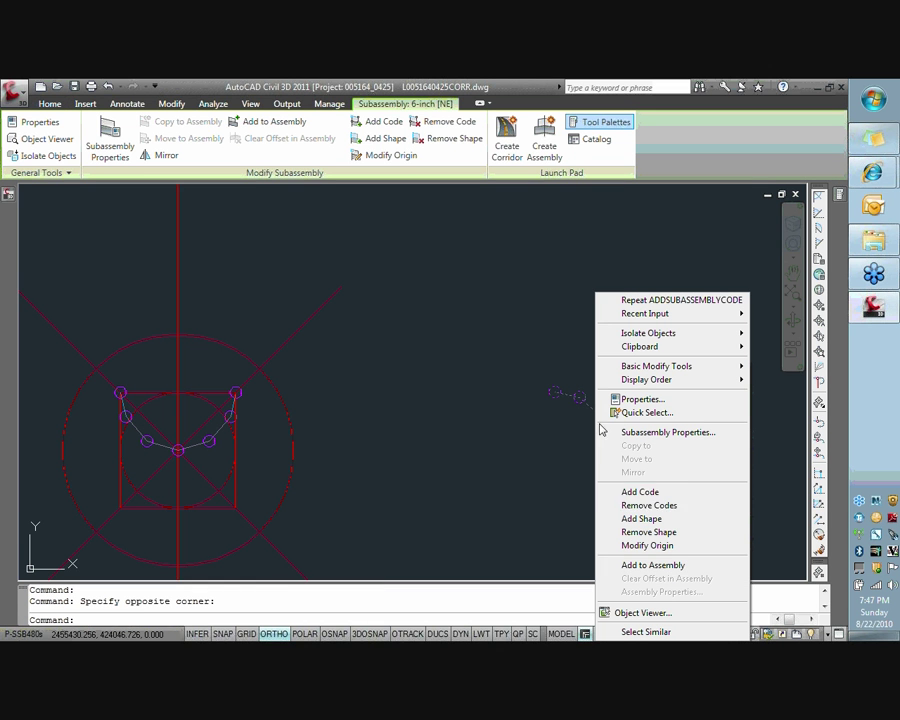
click(653, 566)
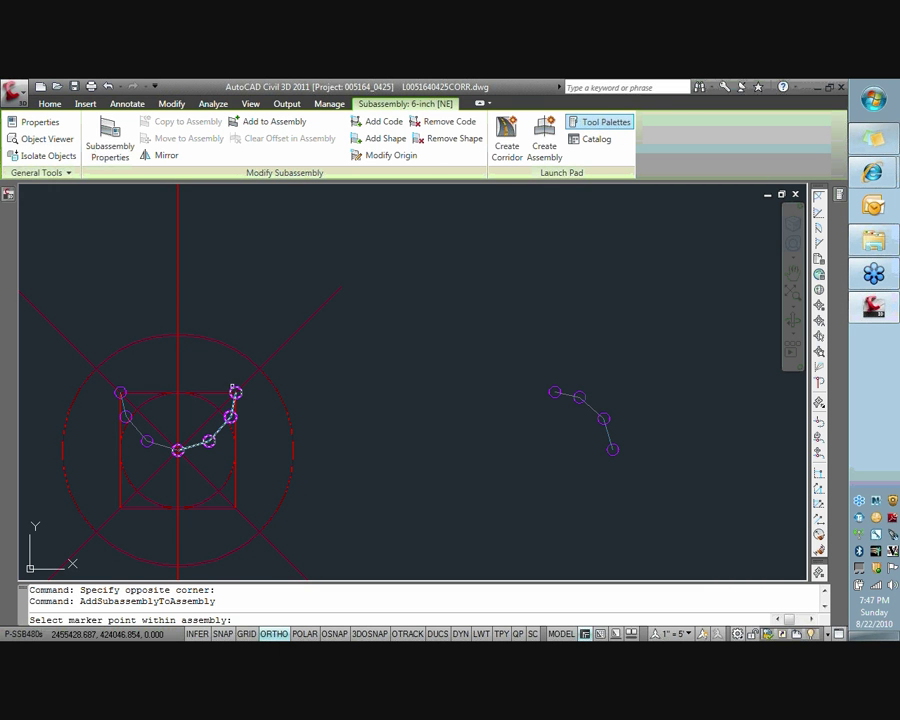
click(235, 392)
- Mirror the attached NE arc to the upper-left, completing the pipe circle
mouse_move(288, 304)
middle_down()
mouse_move(344, 370)
mouse_move(350, 403)
middle_up()
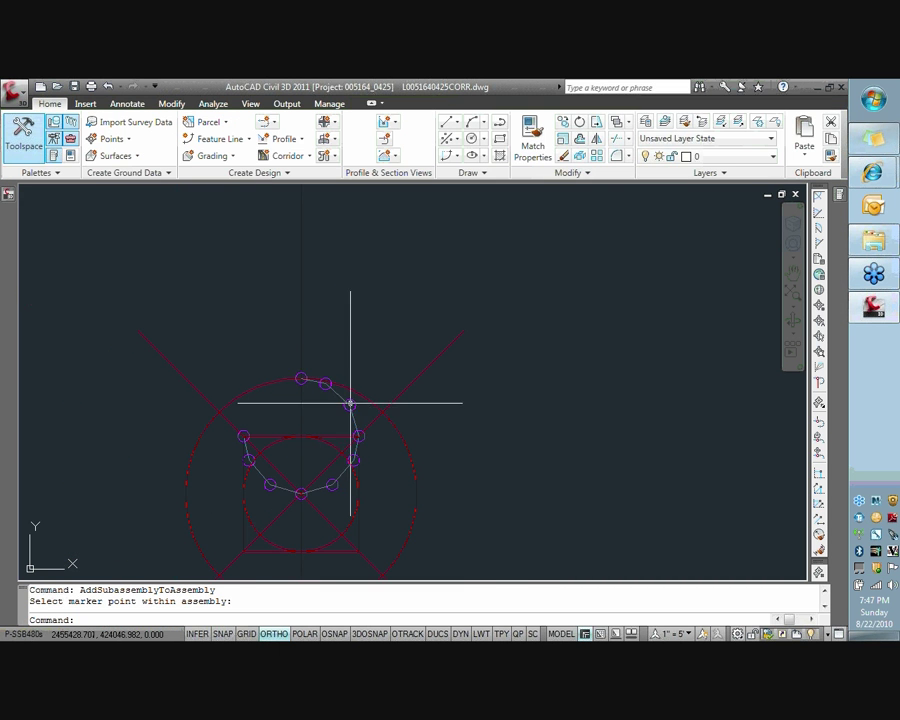
click(350, 403)
right_click(348, 400)
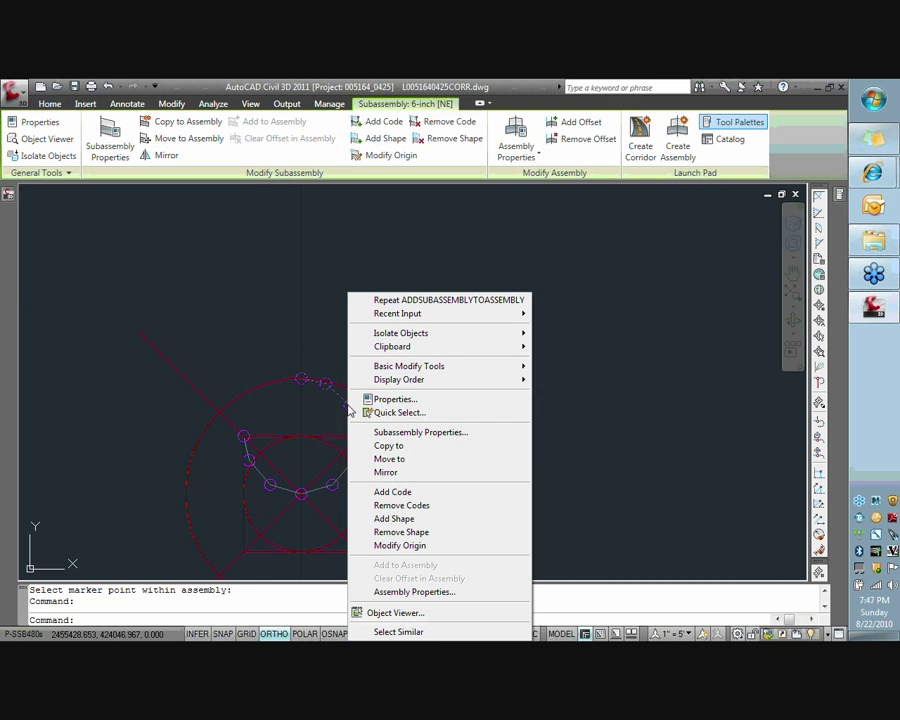
click(386, 475)
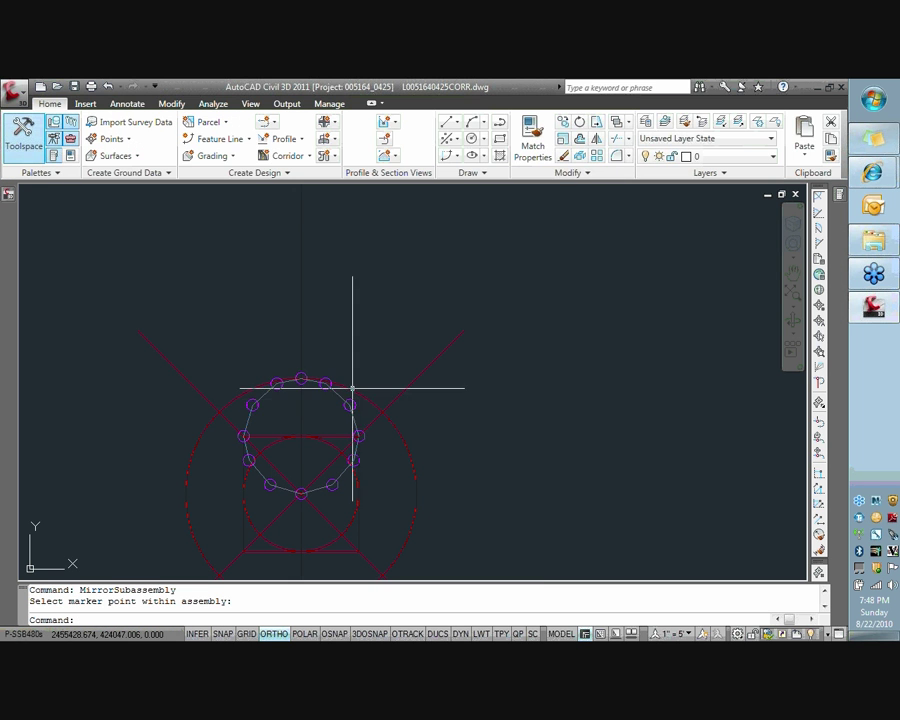
click(357, 430)
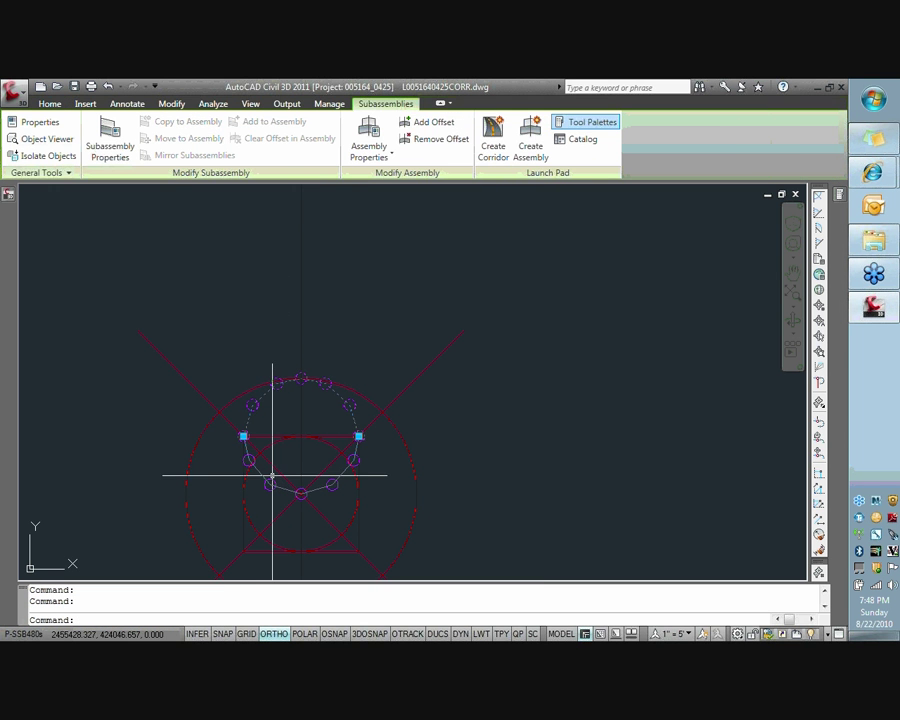
key(Escape)
- Rename the mirrored upper-left arc to 6-inch [NW] in its Subassembly Properties
click(323, 489)
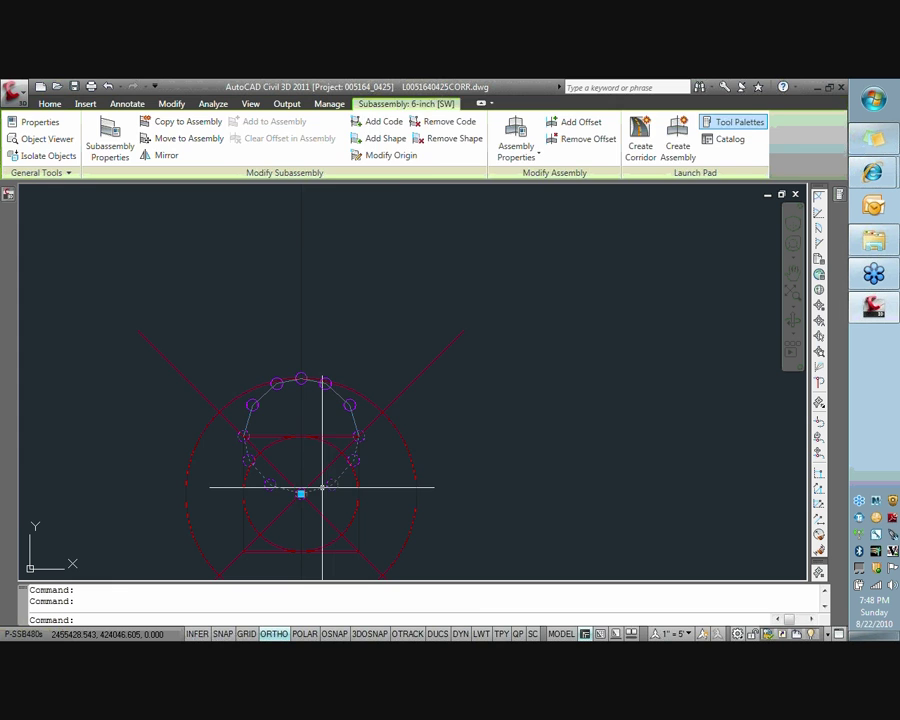
key(Escape)
click(273, 384)
right_click(275, 384)
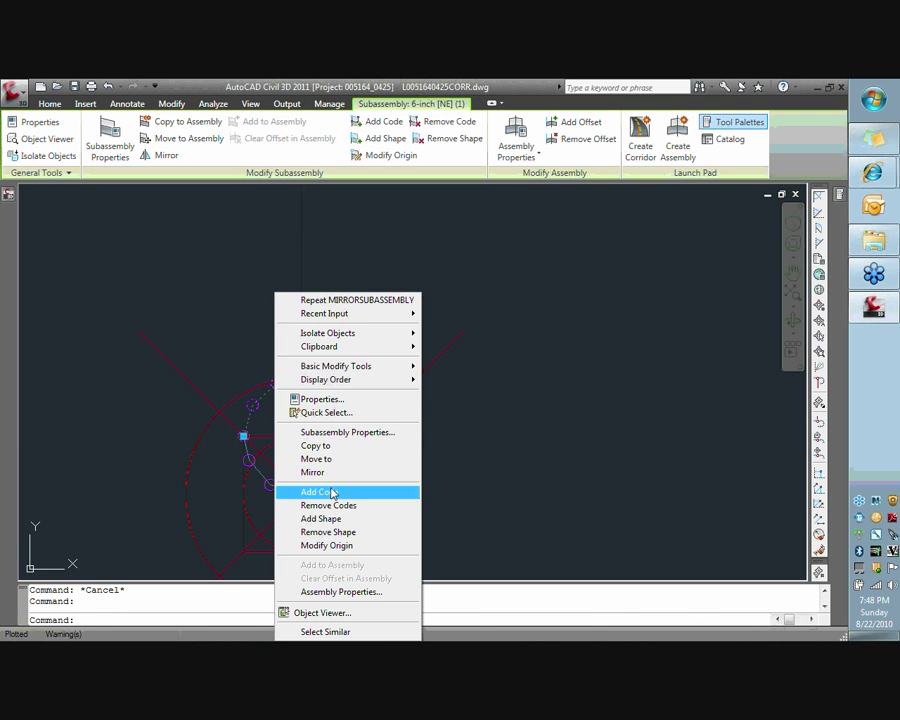
click(327, 432)
click(252, 261)
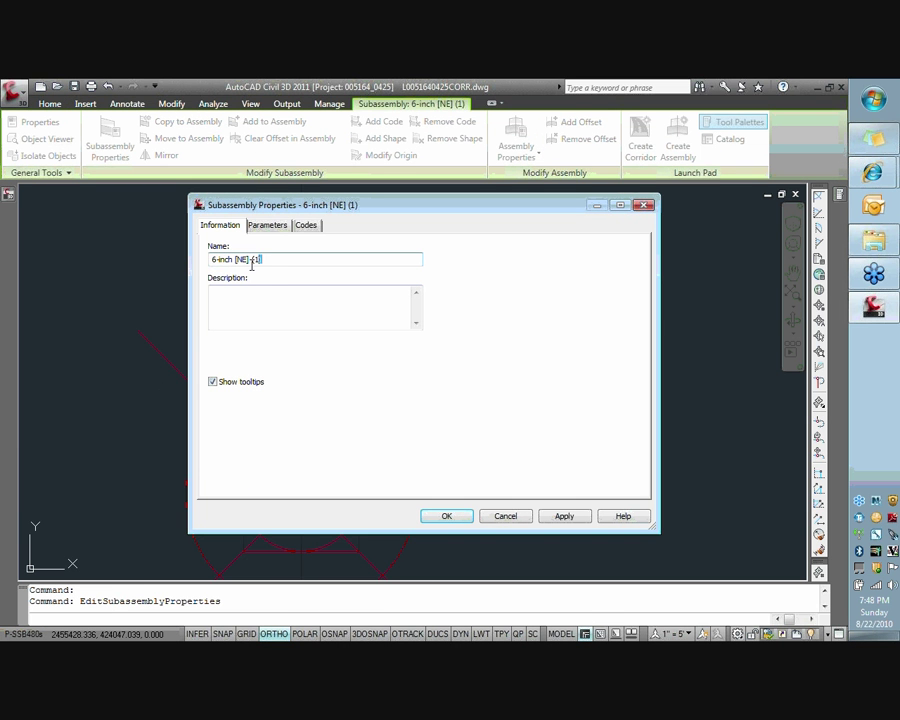
text(W)
click(447, 516)
drag(329, 385, 301, 337)
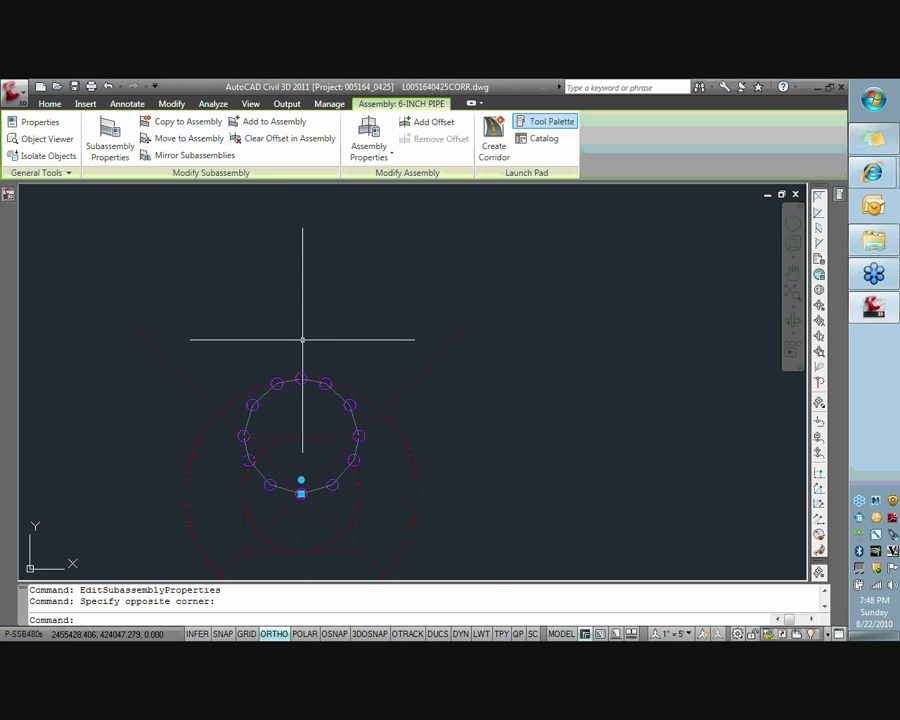
- Review the 6-INCH PIPE assembly's Construction and Codes tabs, showing PIPE-TOP, PIPE-BOTTOM and PIPE-BNDY
right_click(311, 345)
click(368, 486)
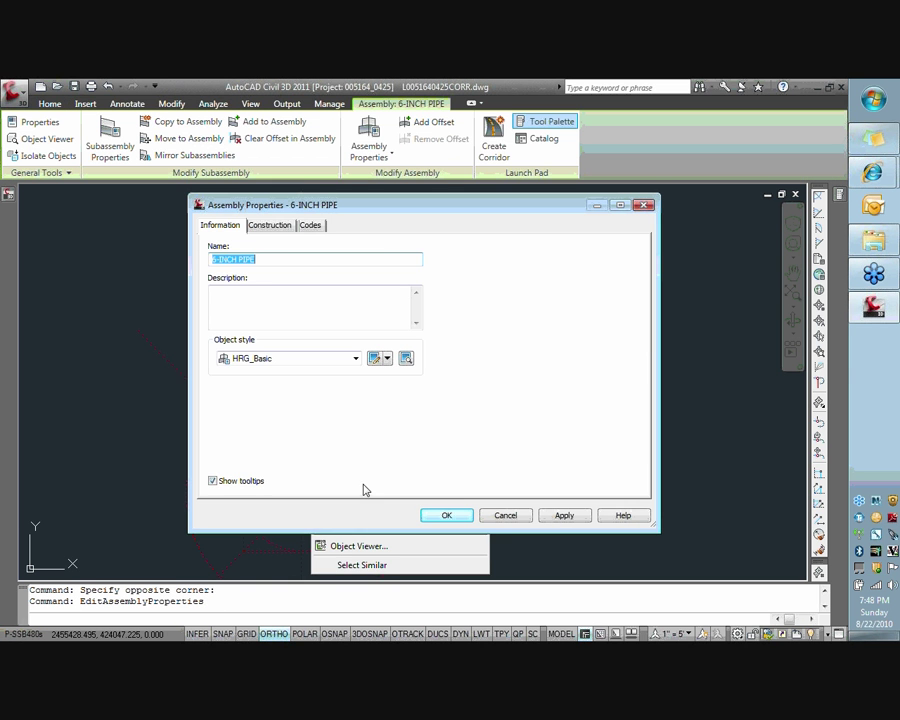
click(285, 230)
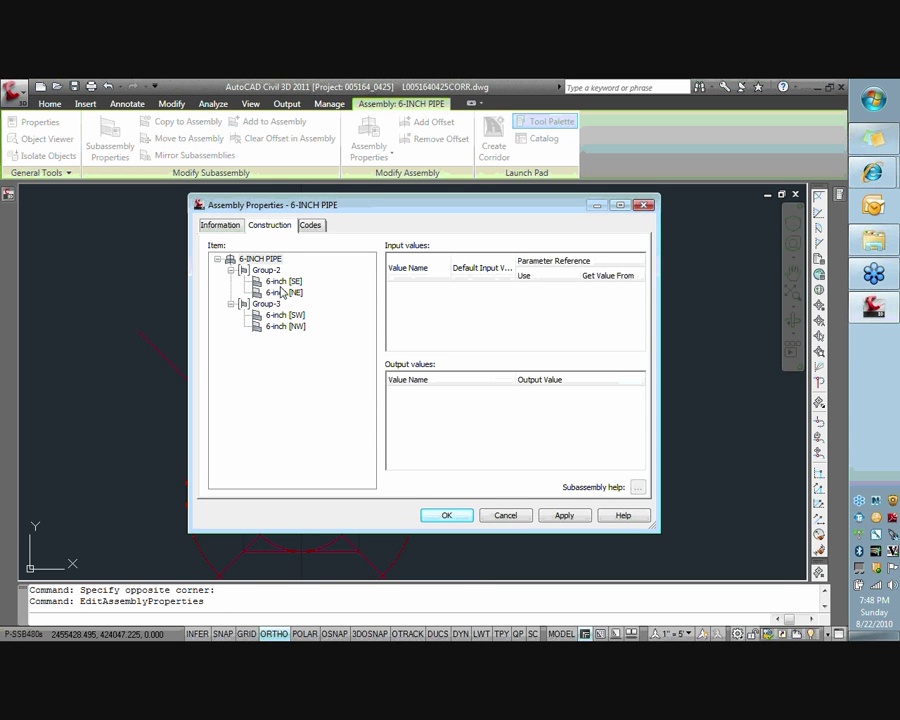
click(308, 227)
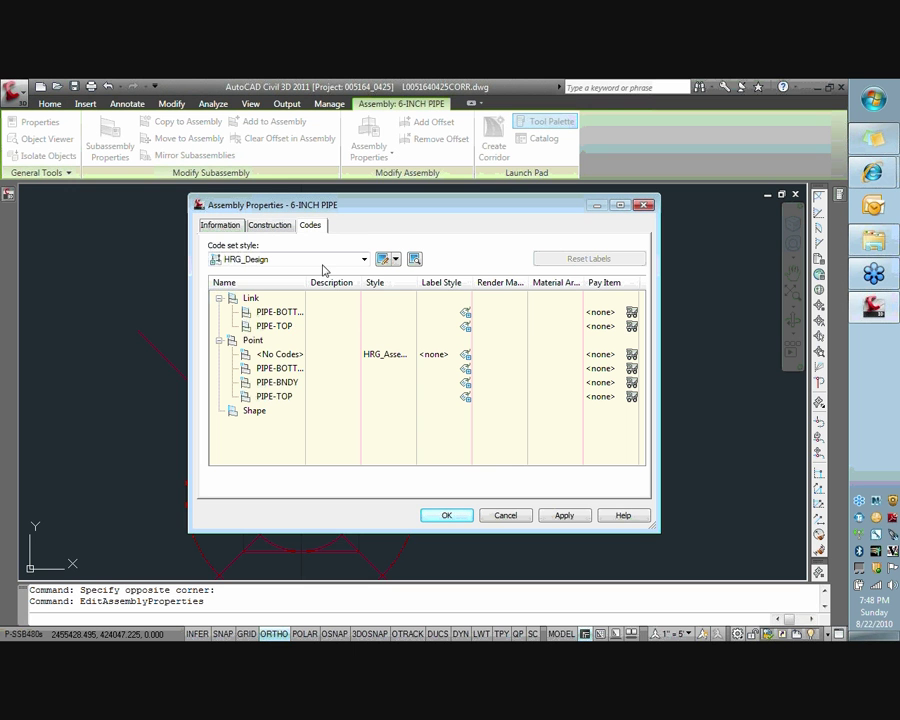